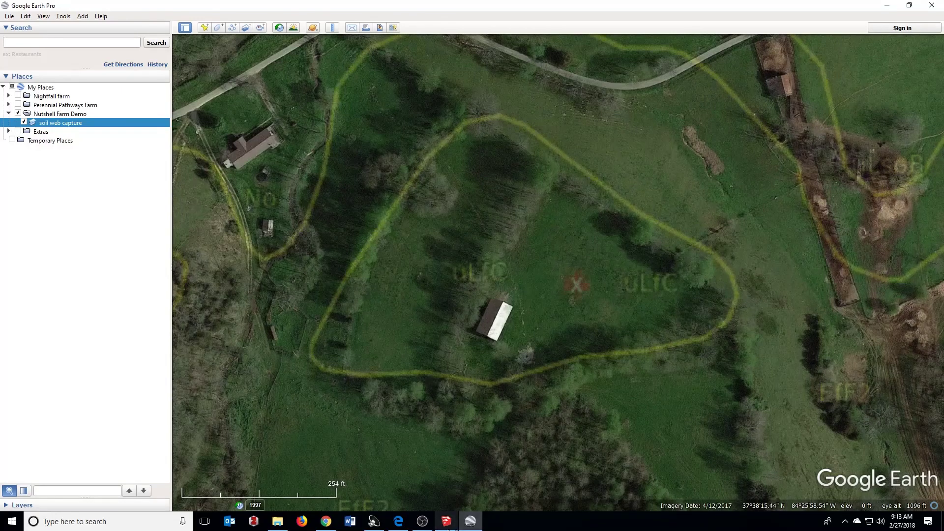
Bring the untitled SketchUp model forward, view the Add Location map, then close it without importing
{"action": "left_click", "coordinate": [445, 521]}
{"action": "left_click", "coordinate": [431, 474]}
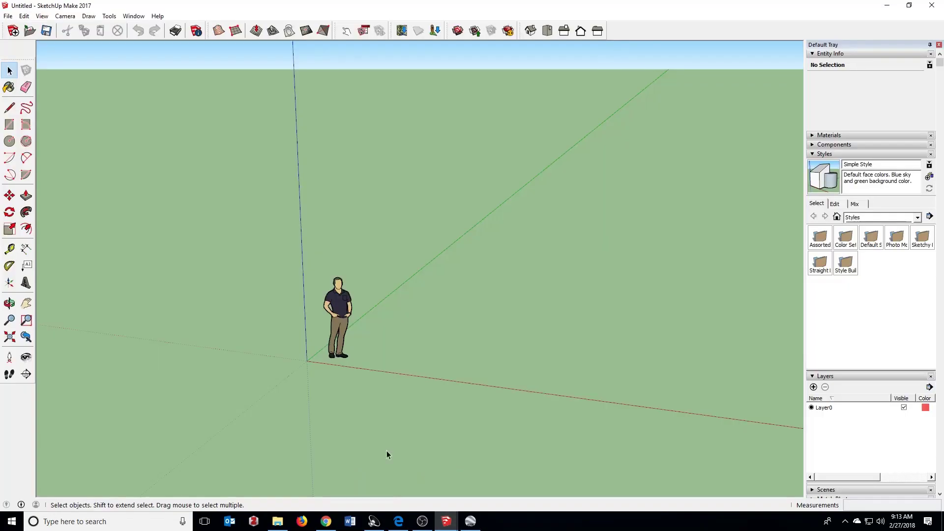
{"action": "left_click", "coordinate": [12, 18]}
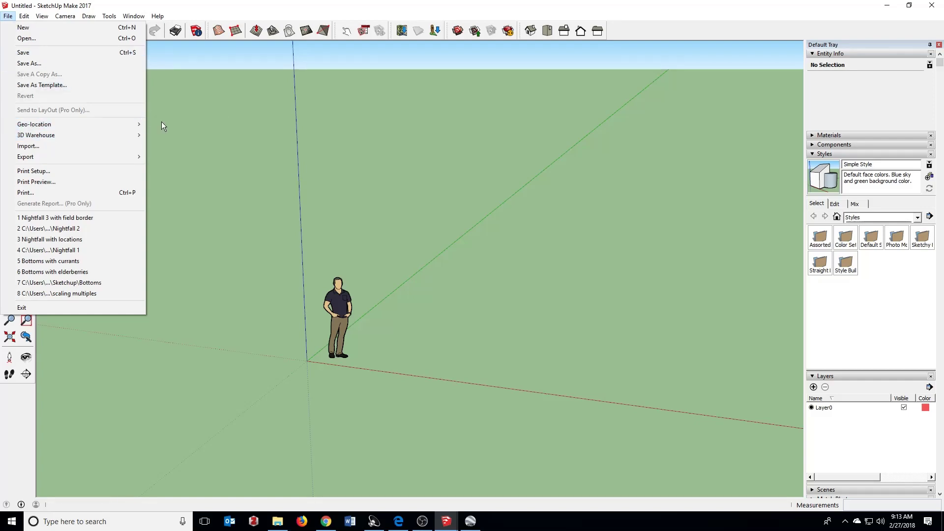
{"action": "left_click", "coordinate": [173, 125]}
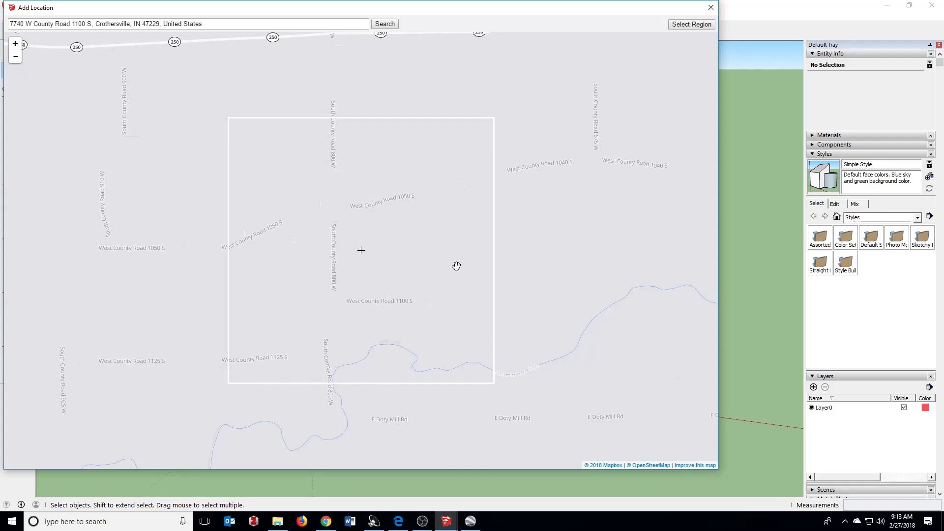
{"action": "left_click_drag", "start_coordinate": [479, 236], "coordinate": [428, 259]}
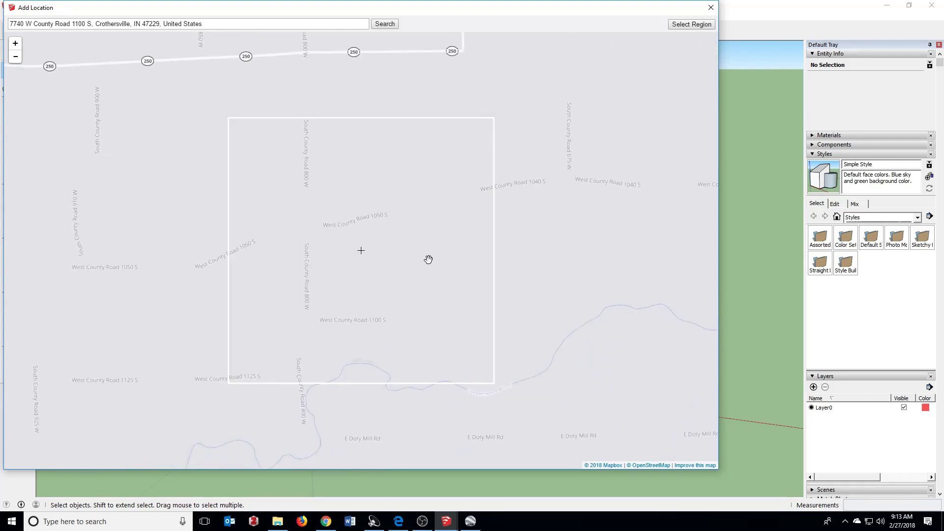
{"action": "left_click", "coordinate": [711, 7]}
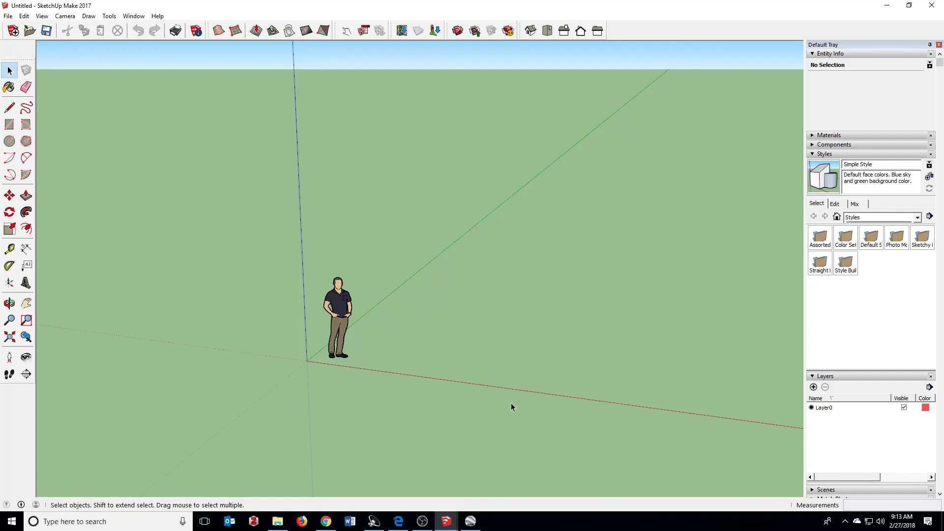
In Google Earth Pro, add a new placemark positioned just below the barn
{"action": "left_click", "coordinate": [471, 521]}
{"action": "scroll", "coordinate": [502, 274], "scroll_direction": "up", "scroll_amount": 3}
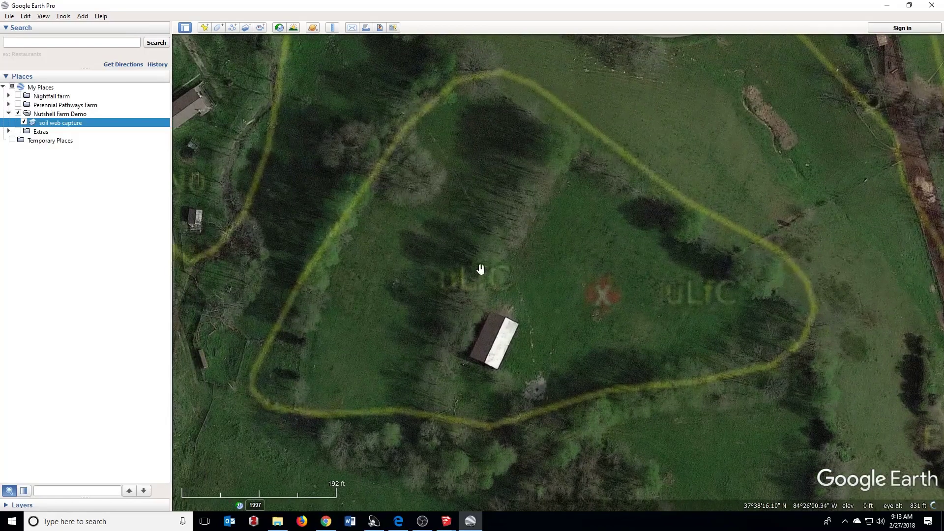
{"action": "scroll", "coordinate": [470, 255], "scroll_direction": "down", "scroll_amount": 2}
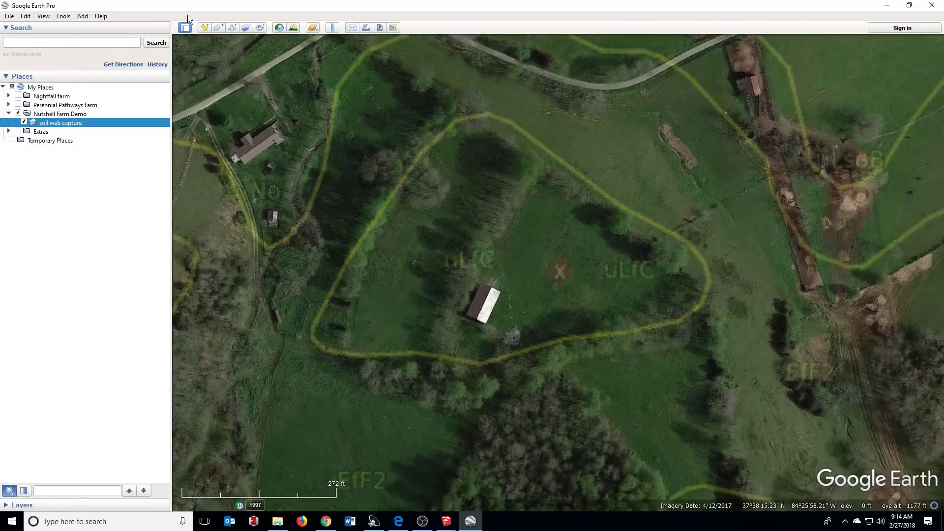
{"action": "left_click", "coordinate": [206, 31]}
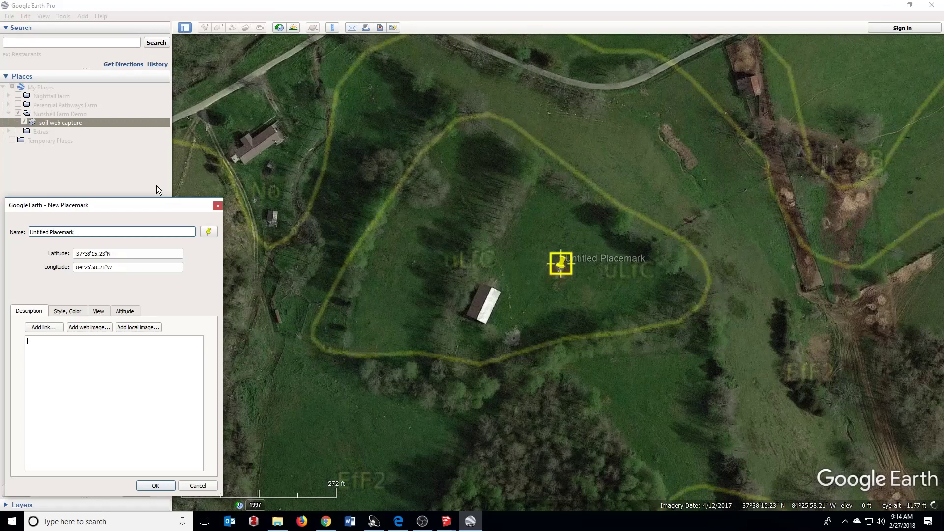
{"action": "left_click_drag", "start_coordinate": [561, 265], "coordinate": [424, 383]}
{"action": "scroll", "coordinate": [437, 228], "scroll_direction": "down", "scroll_amount": 3}
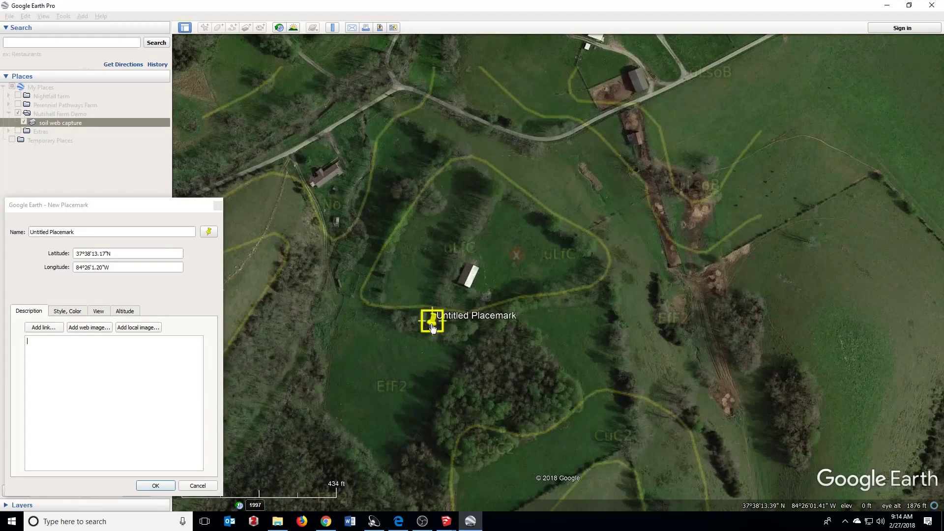
{"action": "scroll", "coordinate": [434, 324], "scroll_direction": "up", "scroll_amount": 4}
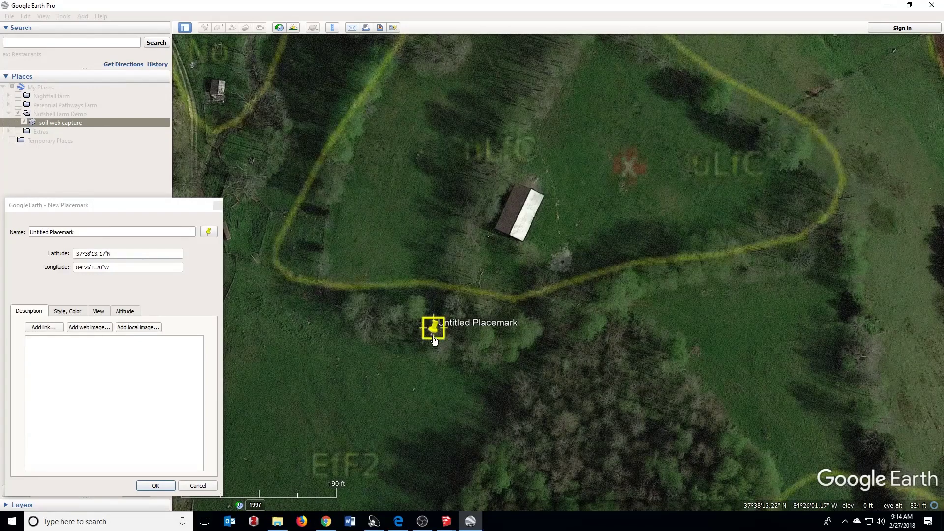
{"action": "left_click_drag", "start_coordinate": [438, 330], "coordinate": [556, 262]}
{"action": "scroll", "coordinate": [580, 280], "scroll_direction": "up", "scroll_amount": 2}
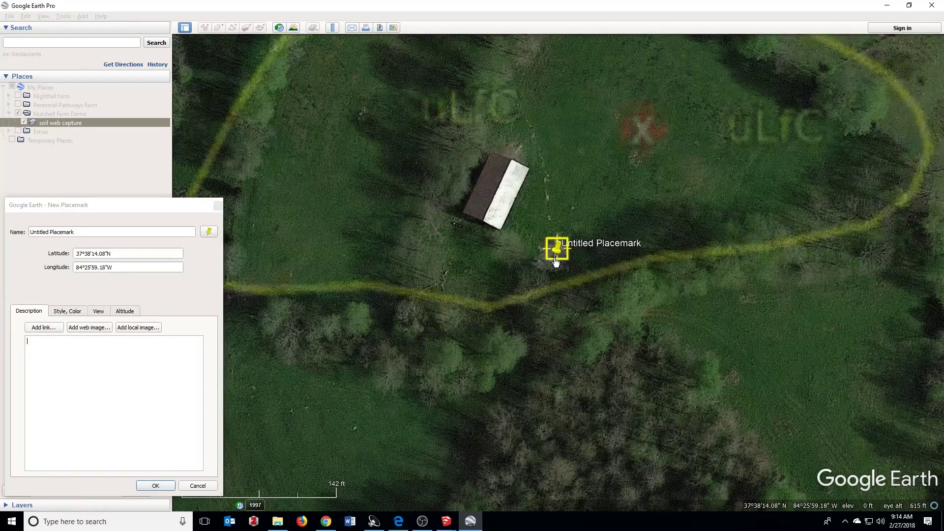
Give the placemark a blue paddle icon and name it Waterer
{"action": "left_click", "coordinate": [208, 231]}
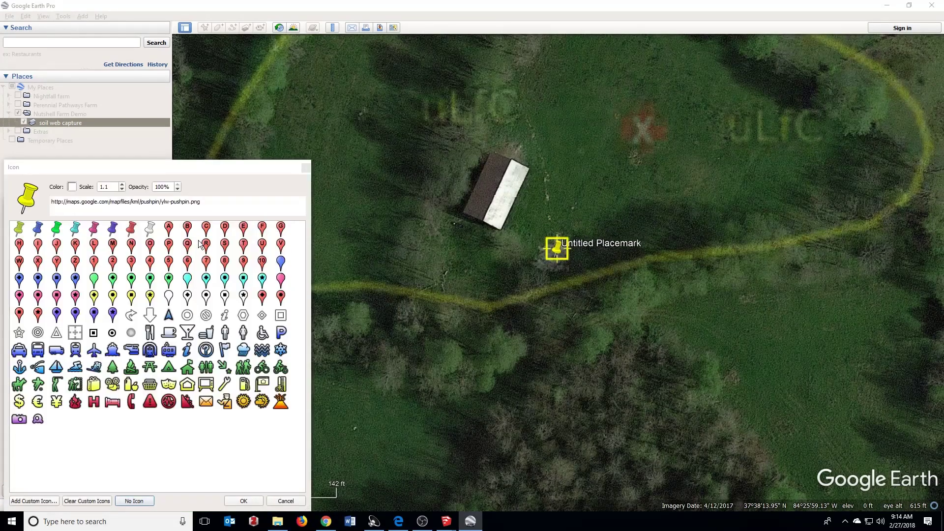
{"action": "left_click", "coordinate": [281, 260]}
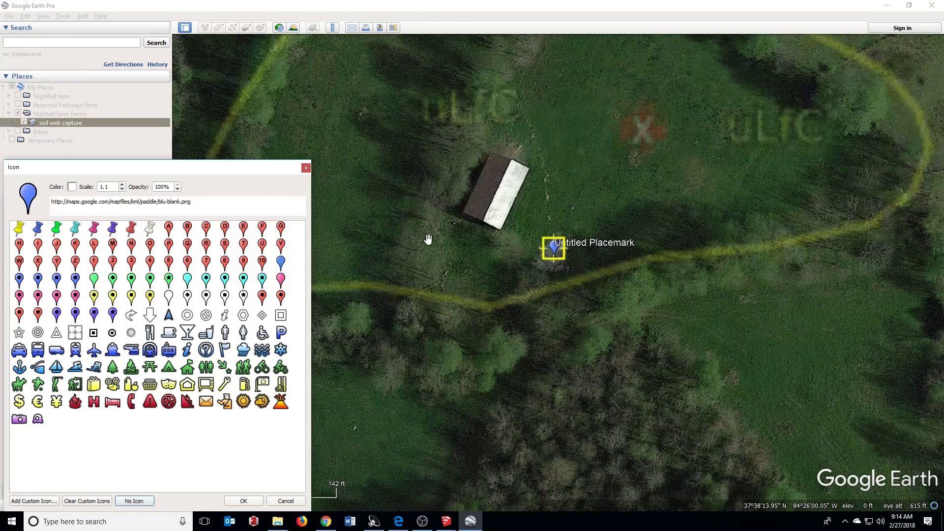
{"action": "left_click", "coordinate": [246, 501]}
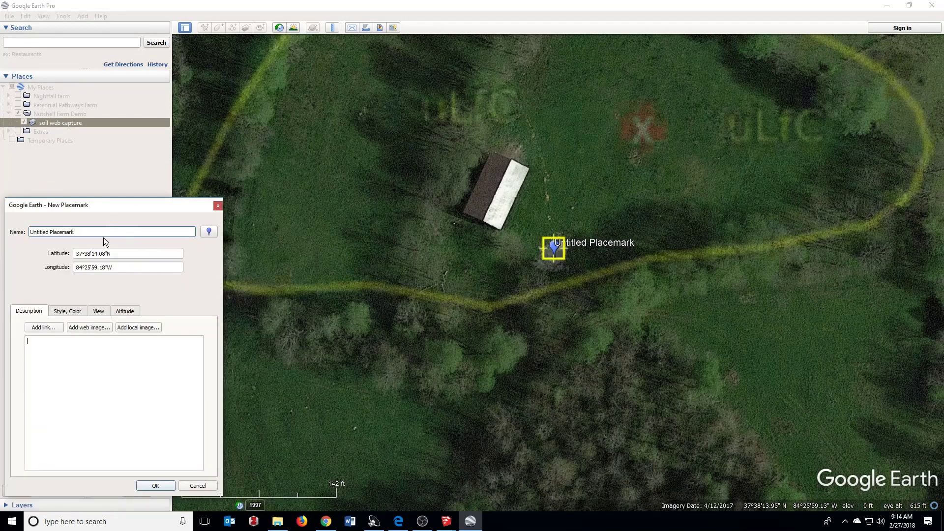
{"action": "left_click_drag", "start_coordinate": [100, 232], "coordinate": [2, 232]}
{"action": "type", "text": "W"}
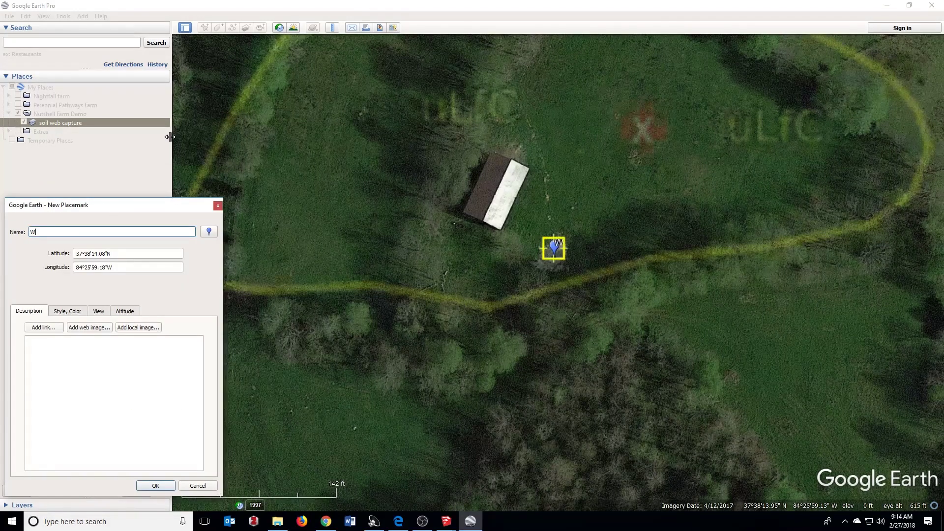
{"action": "type", "text": "aterer"}
{"action": "key", "text": "Return"}
{"action": "scroll", "coordinate": [513, 187], "scroll_direction": "down", "scroll_amount": 2}
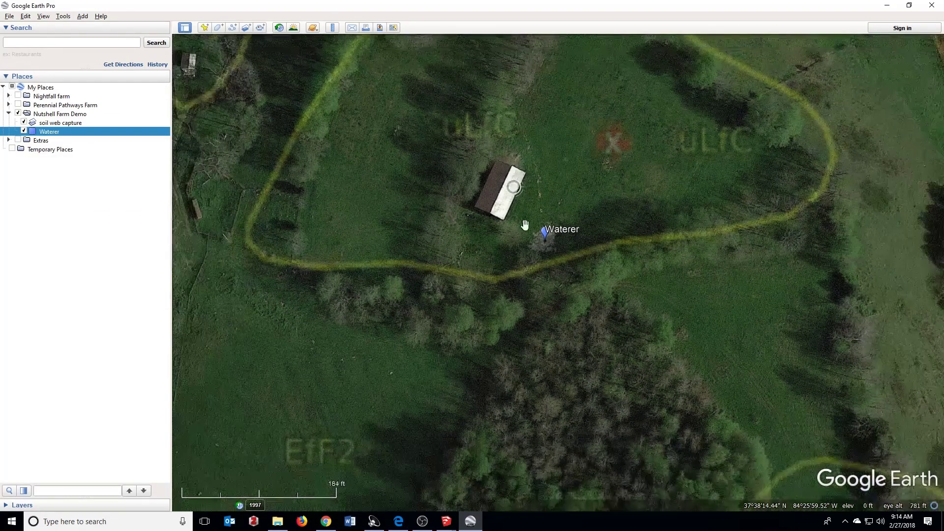
Recentre the map on the field and set the image resolution to Maximum (4800x2886)
{"action": "left_click_drag", "start_coordinate": [525, 225], "coordinate": [543, 284]}
{"action": "scroll", "coordinate": [551, 252], "scroll_direction": "up", "scroll_amount": 2}
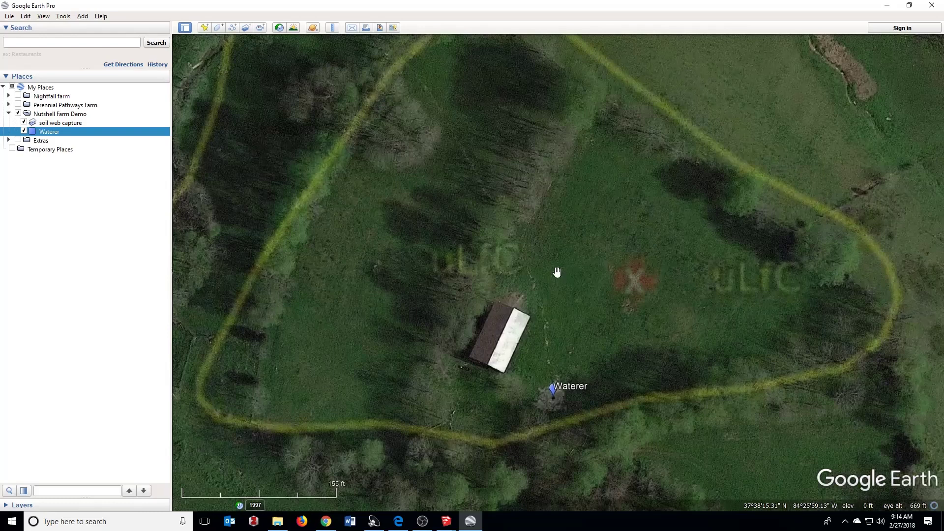
{"action": "left_click_drag", "start_coordinate": [492, 245], "coordinate": [491, 270]}
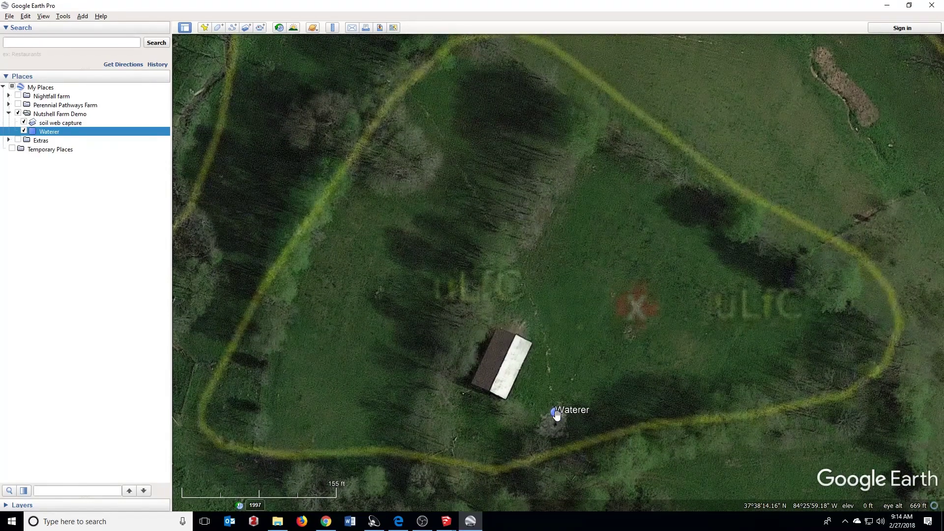
{"action": "left_click", "coordinate": [380, 28]}
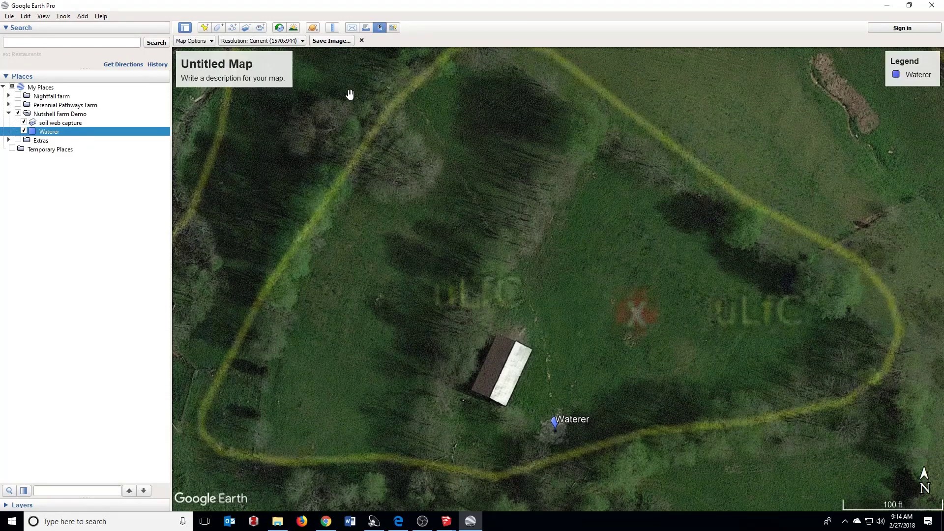
{"action": "left_click", "coordinate": [278, 42]}
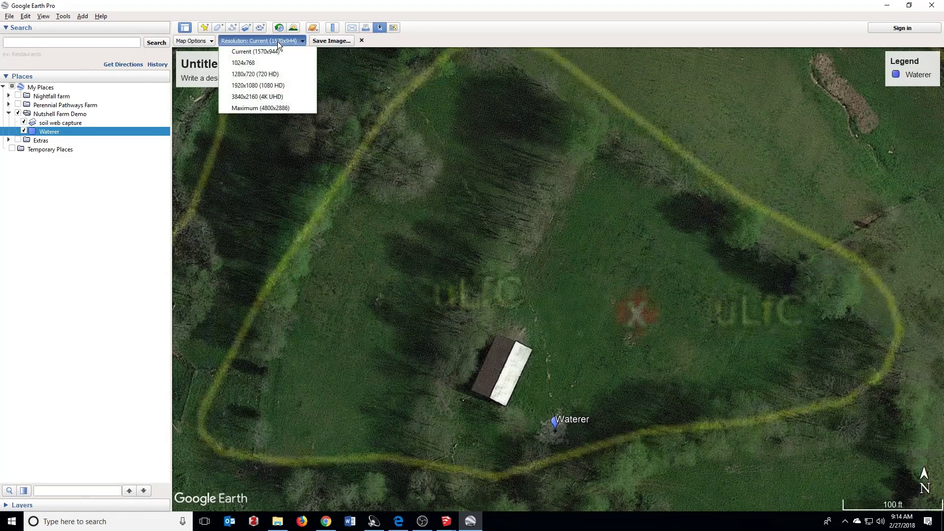
{"action": "left_click", "coordinate": [255, 108]}
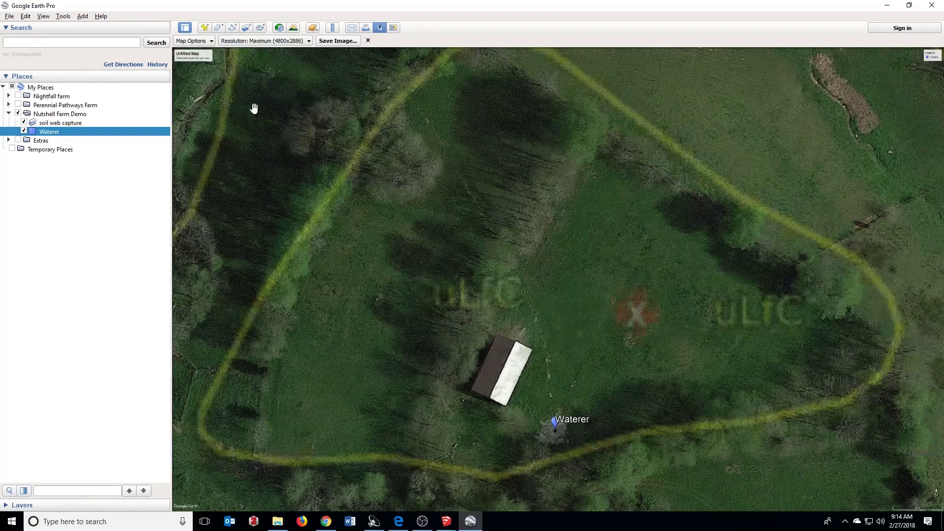
Turn off title, legend and compass in Map Options and raise scaling to 350%
{"action": "left_click", "coordinate": [202, 42]}
{"action": "left_click", "coordinate": [202, 66]}
{"action": "left_click", "coordinate": [187, 80]}
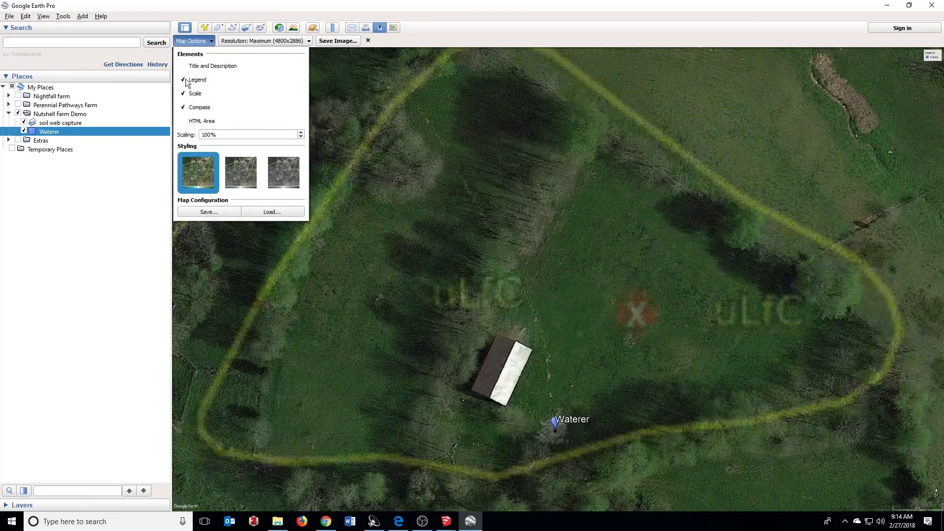
{"action": "left_click", "coordinate": [191, 106]}
{"action": "scroll", "coordinate": [301, 132], "scroll_direction": "up", "scroll_amount": 7}
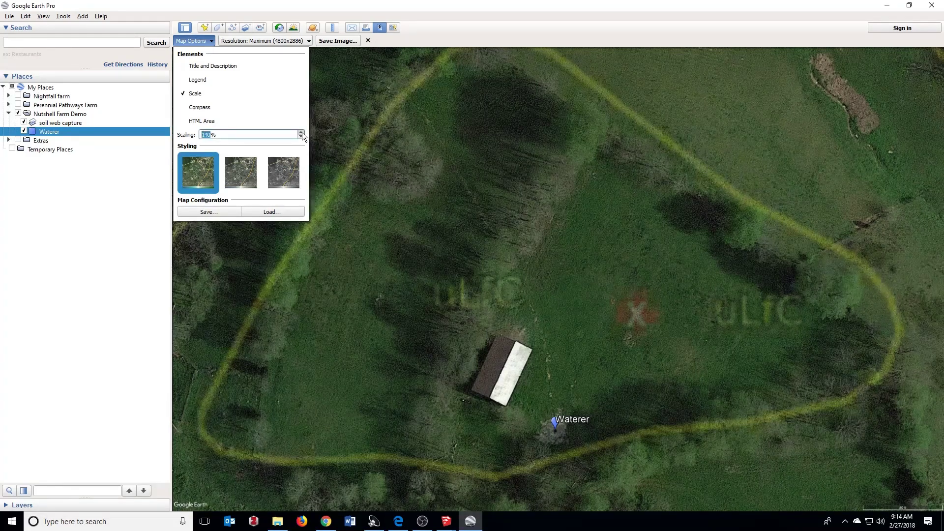
{"action": "scroll", "coordinate": [302, 131], "scroll_direction": "up", "scroll_amount": 12}
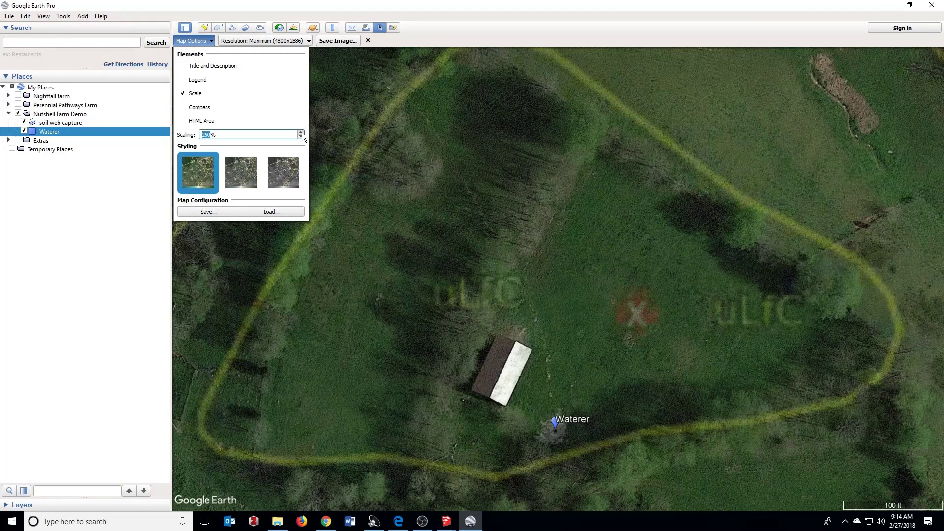
{"action": "scroll", "coordinate": [302, 133], "scroll_direction": "up", "scroll_amount": 6}
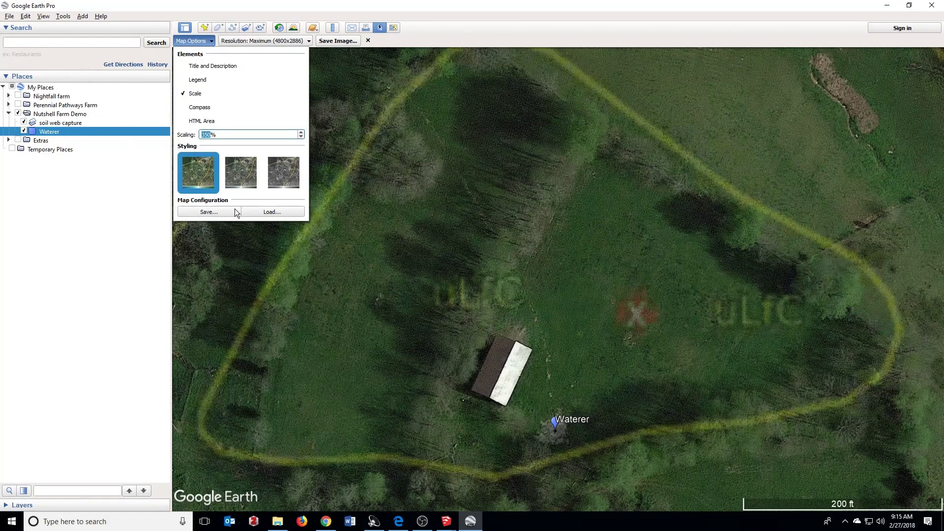
Save the map configuration to a file named afdsf
{"action": "left_click", "coordinate": [216, 211]}
{"action": "type", "text": "afdsfadsf"}
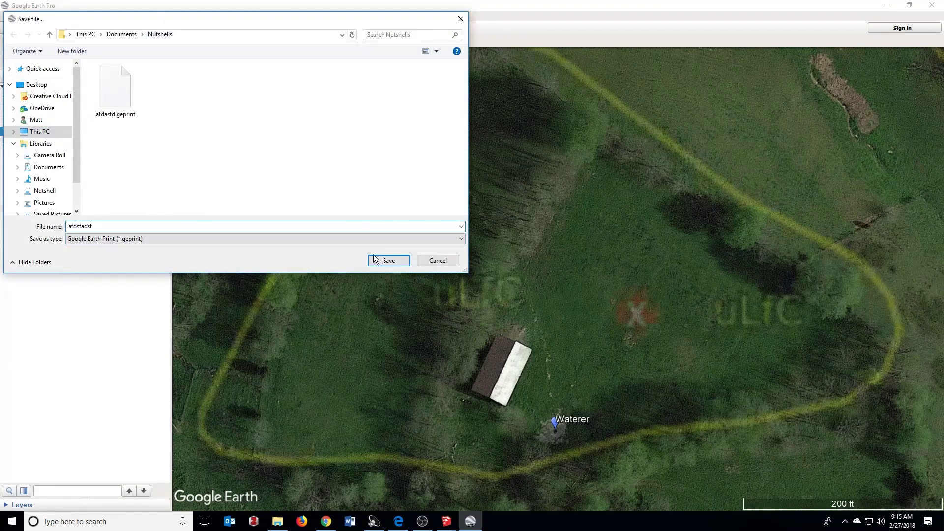
{"action": "left_click", "coordinate": [382, 257]}
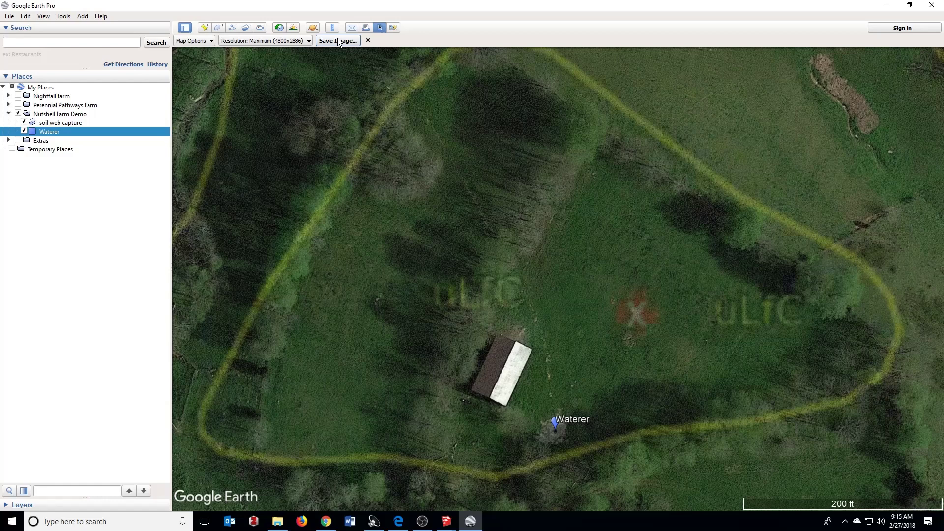
Save the current pasture view as the image nutshell 1
{"action": "left_click", "coordinate": [337, 40]}
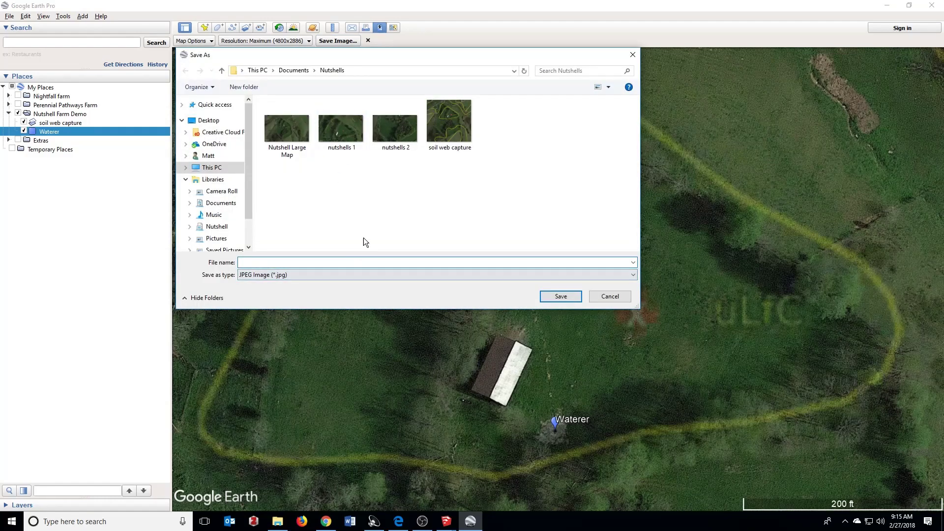
{"action": "type", "text": "nuts"}
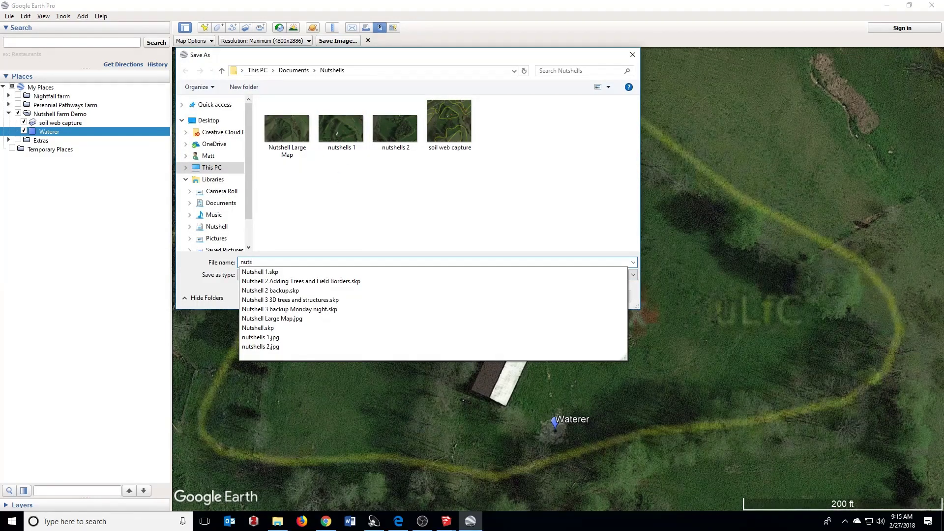
{"action": "type", "text": "hell 1"}
{"action": "key", "text": "Return"}
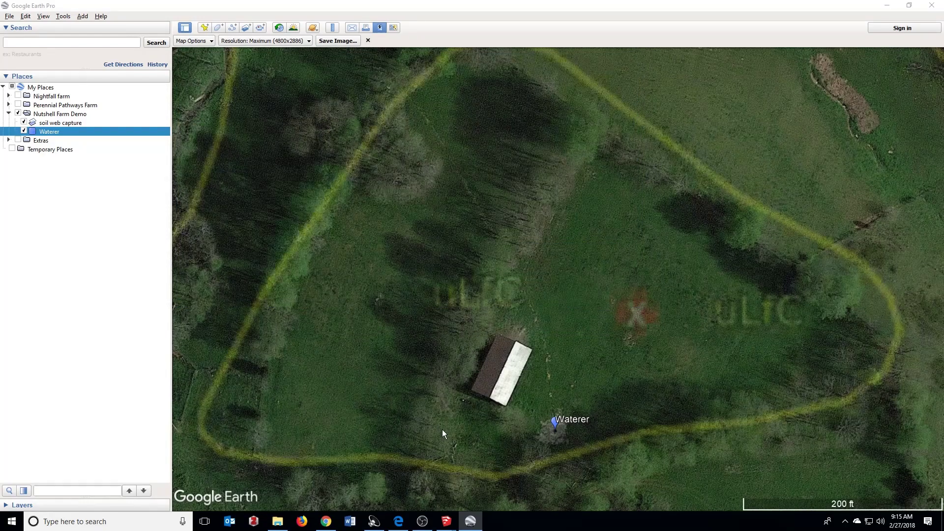
Pan south to the wooded area and save a second aerial image
{"action": "left_click_drag", "start_coordinate": [441, 429], "coordinate": [628, 79]}
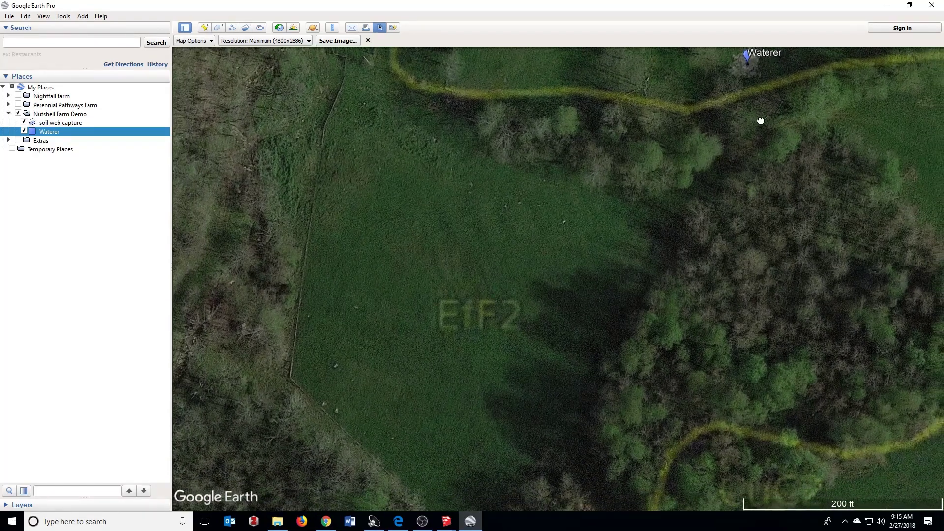
{"action": "left_click", "coordinate": [335, 41]}
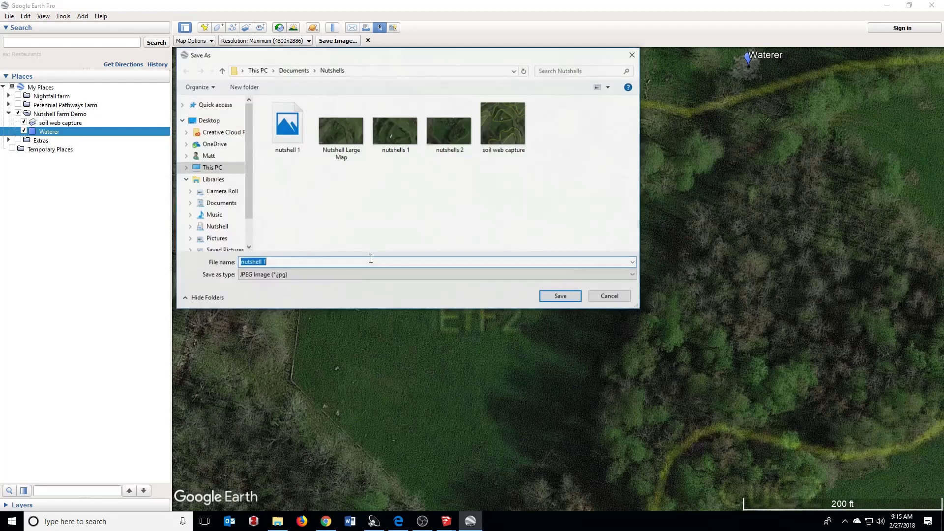
{"action": "type", "text": "nutshell 1"}
{"action": "key", "text": "Return"}
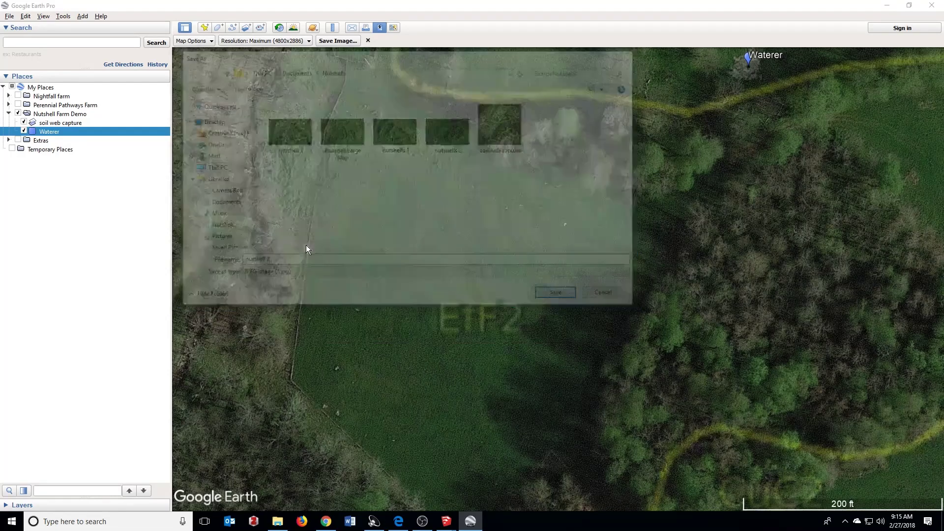
In the Nutshell 1 model, add a layer named base map and set it current
{"action": "left_click", "coordinate": [446, 521]}
{"action": "left_click", "coordinate": [481, 493]}
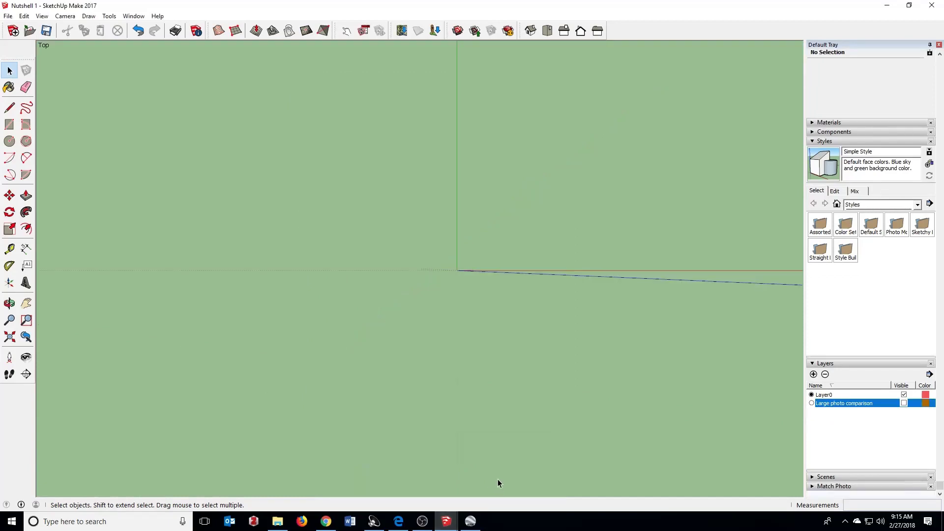
{"action": "left_click", "coordinate": [813, 374]}
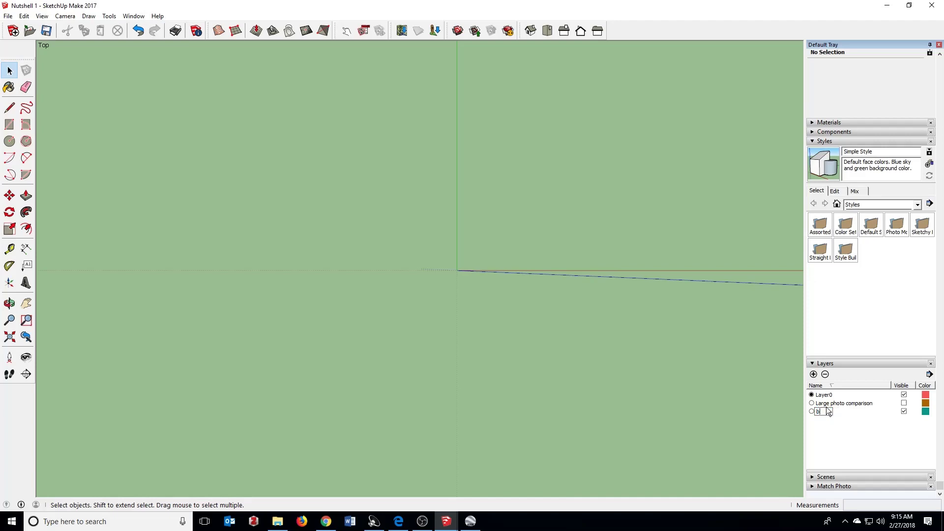
{"action": "key", "text": "Return"}
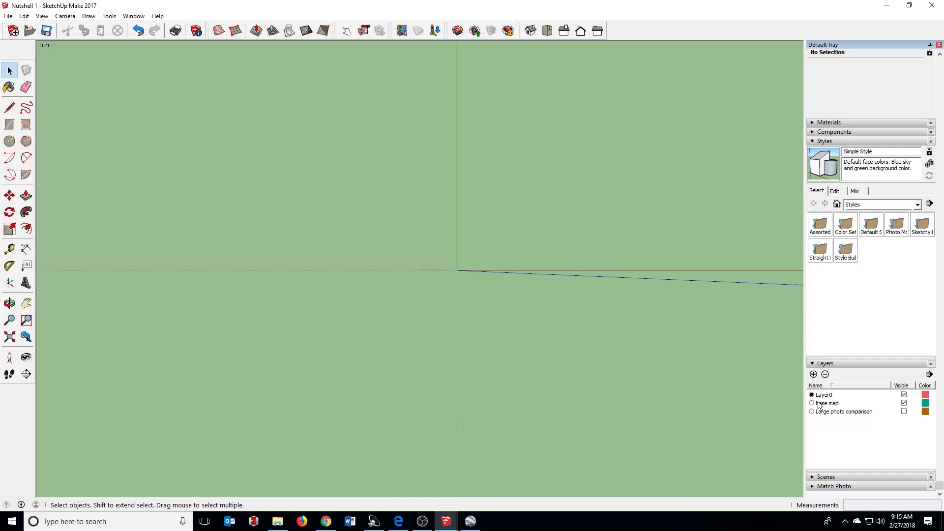
{"action": "left_click", "coordinate": [814, 404]}
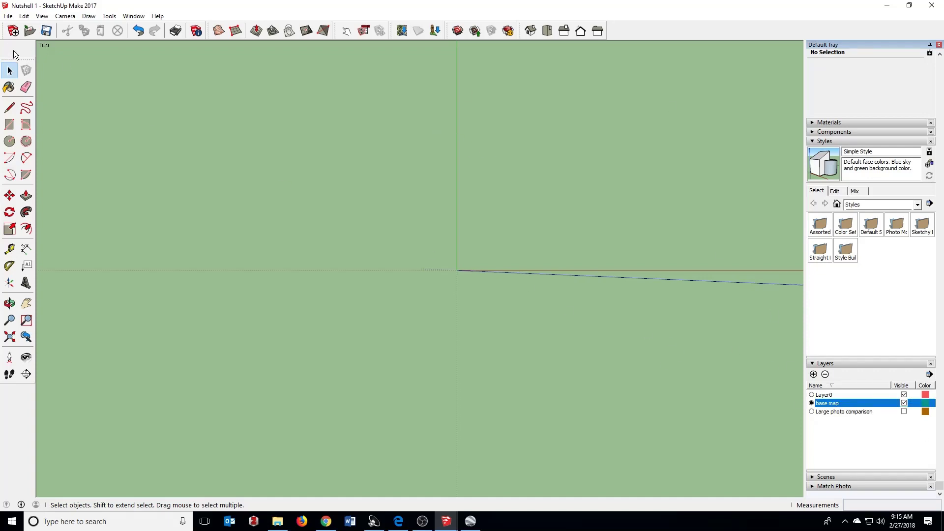
Import nutshell 1.jpg as an image with its corner at the origin, scaled up
{"action": "left_click", "coordinate": [8, 16]}
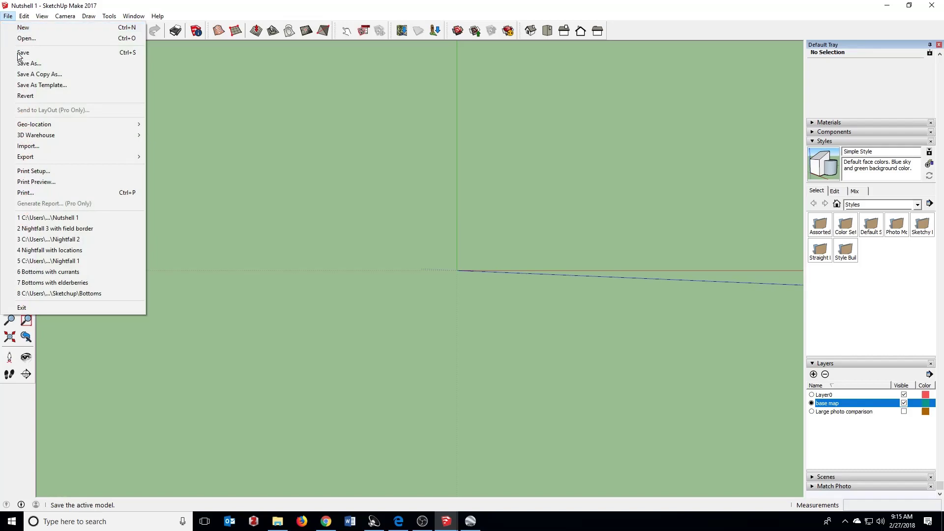
{"action": "left_click", "coordinate": [30, 145]}
{"action": "left_click", "coordinate": [117, 102]}
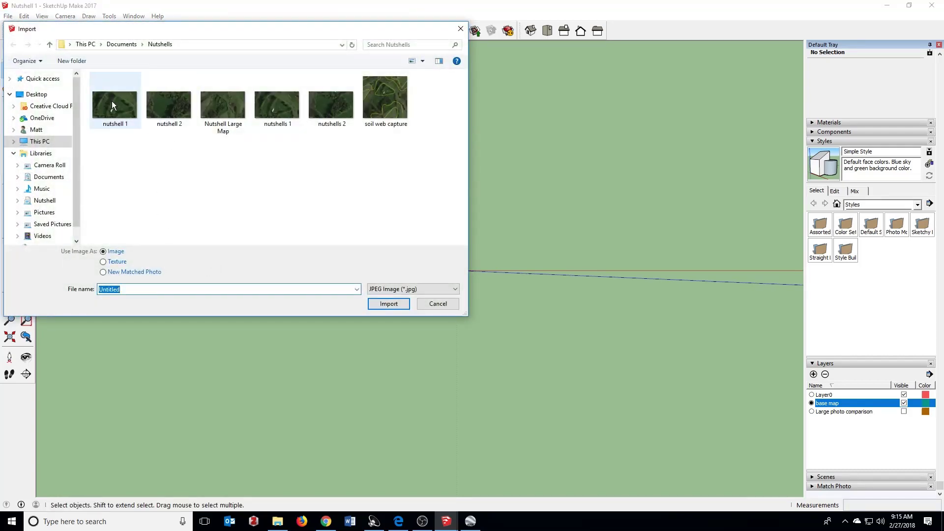
{"action": "double_click", "coordinate": [121, 107]}
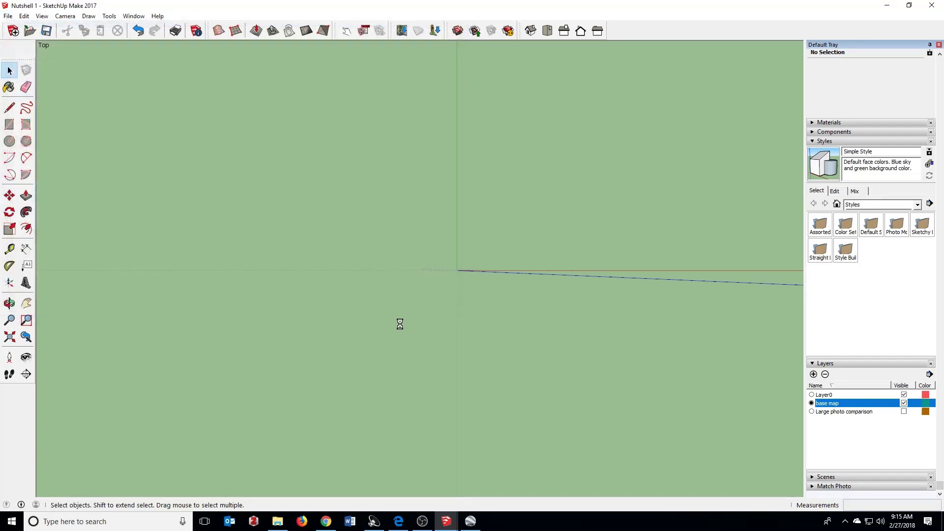
{"action": "left_click", "coordinate": [461, 271]}
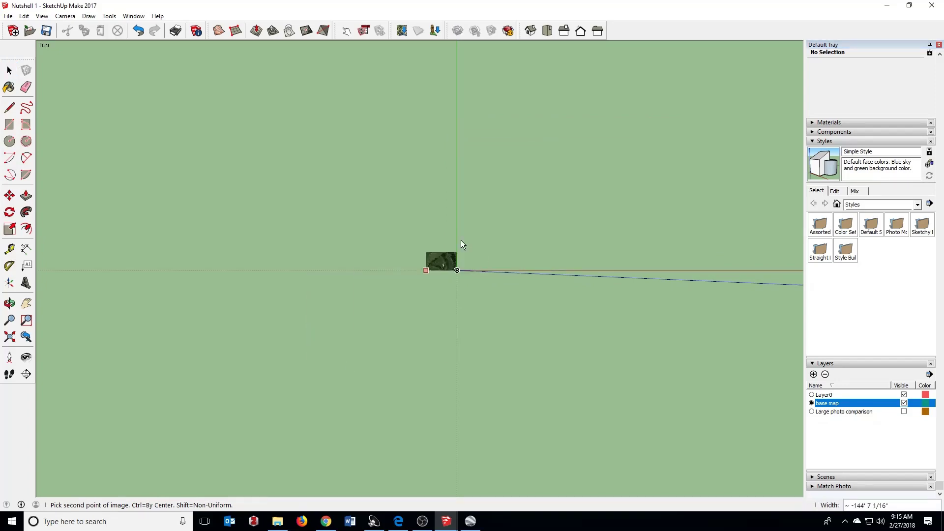
{"action": "left_click", "coordinate": [757, 90]}
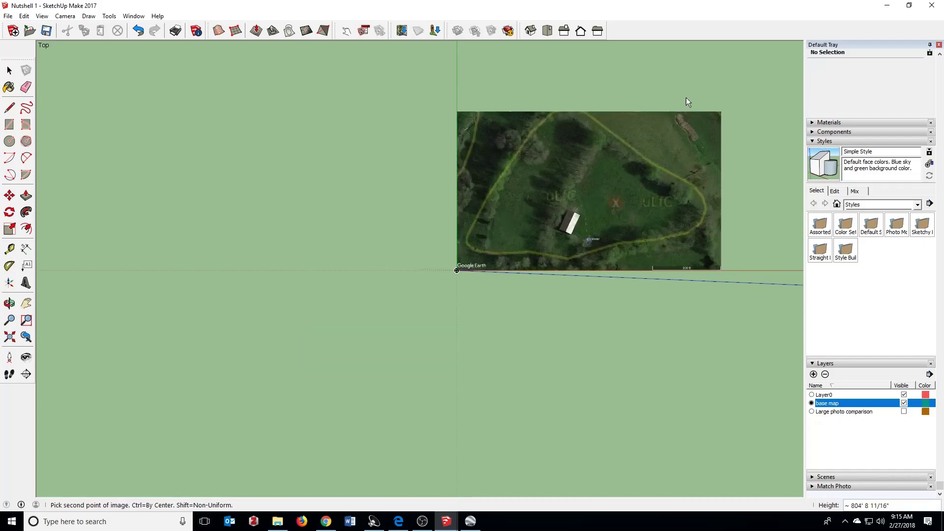
{"action": "left_click", "coordinate": [778, 47]}
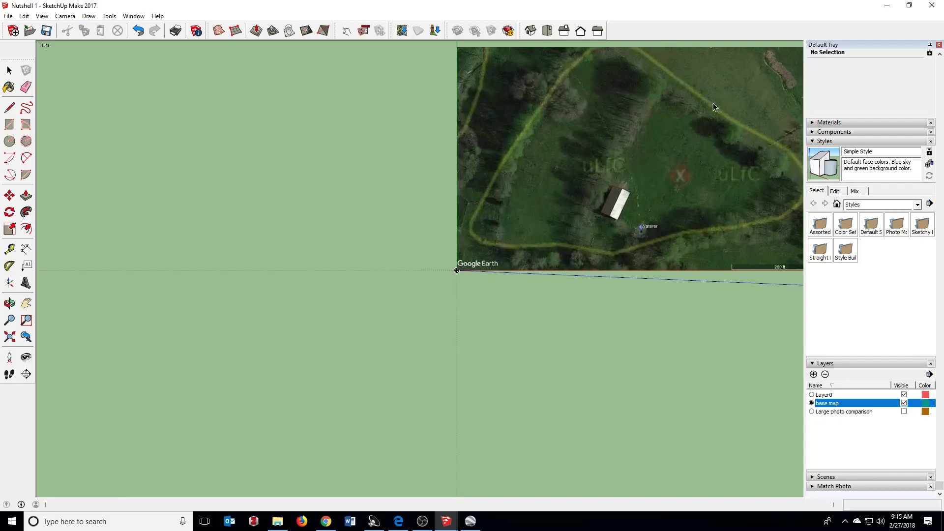
{"action": "scroll", "coordinate": [385, 157], "scroll_direction": "down", "scroll_amount": 3}
{"action": "scroll", "coordinate": [721, 126], "scroll_direction": "up", "scroll_amount": 4}
{"action": "scroll", "coordinate": [457, 244], "scroll_direction": "up", "scroll_amount": 2}
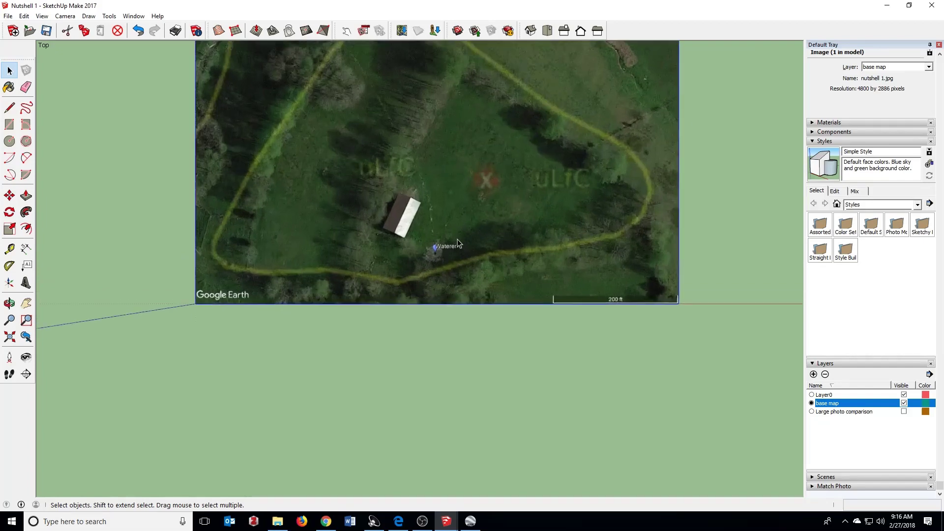
{"action": "scroll", "coordinate": [457, 243], "scroll_direction": "up", "scroll_amount": 1}
{"action": "right_click", "coordinate": [540, 238]}
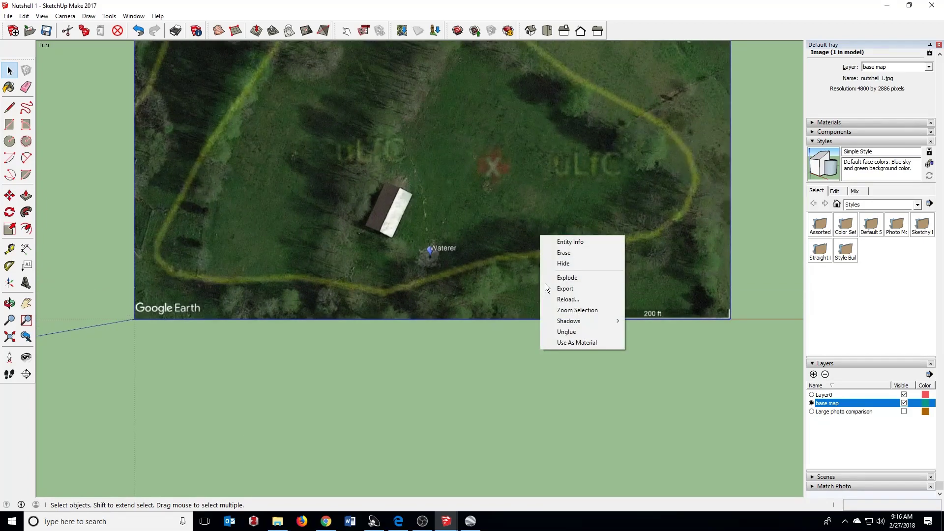
Explode the aerial image into a plain textured face
{"action": "left_click", "coordinate": [15, 73]}
{"action": "scroll", "coordinate": [365, 437], "scroll_direction": "down", "scroll_amount": 3}
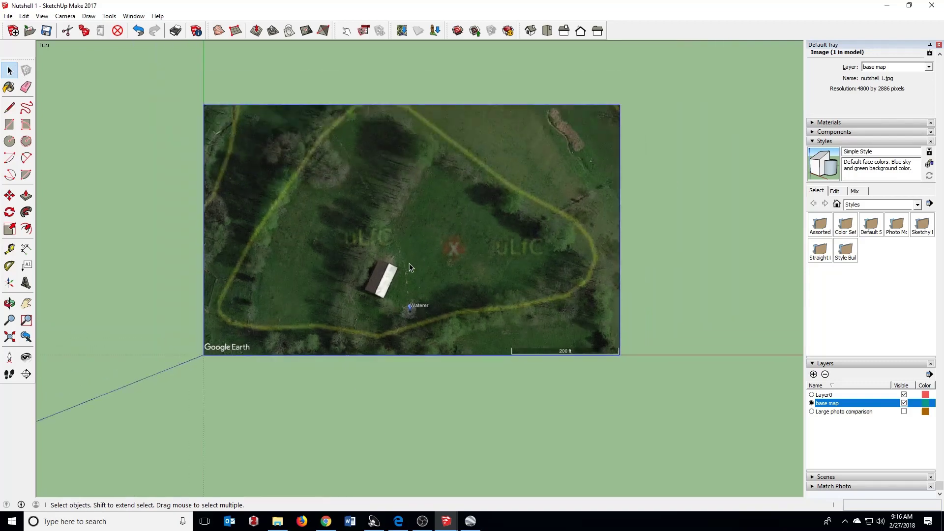
{"action": "right_click", "coordinate": [399, 238]}
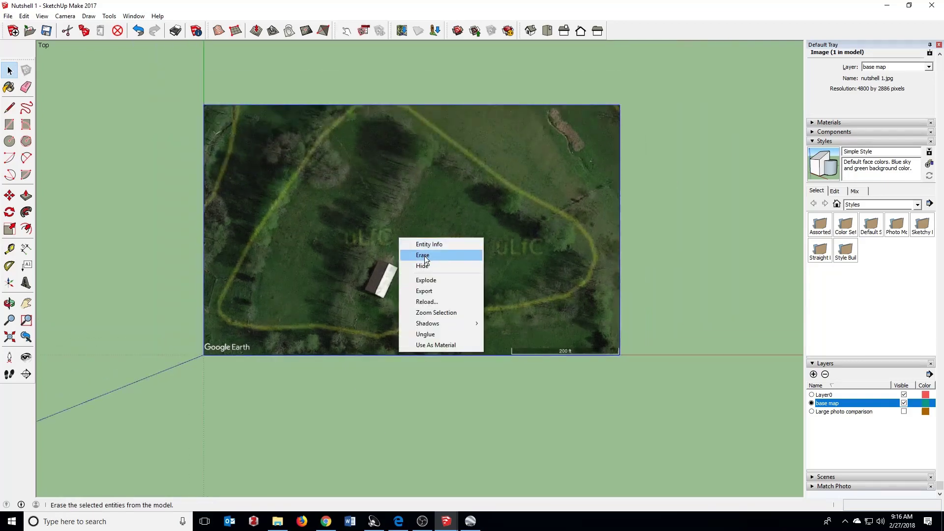
{"action": "left_click", "coordinate": [426, 280]}
Group the exploded face and open the map group for editing
{"action": "right_click", "coordinate": [431, 229]}
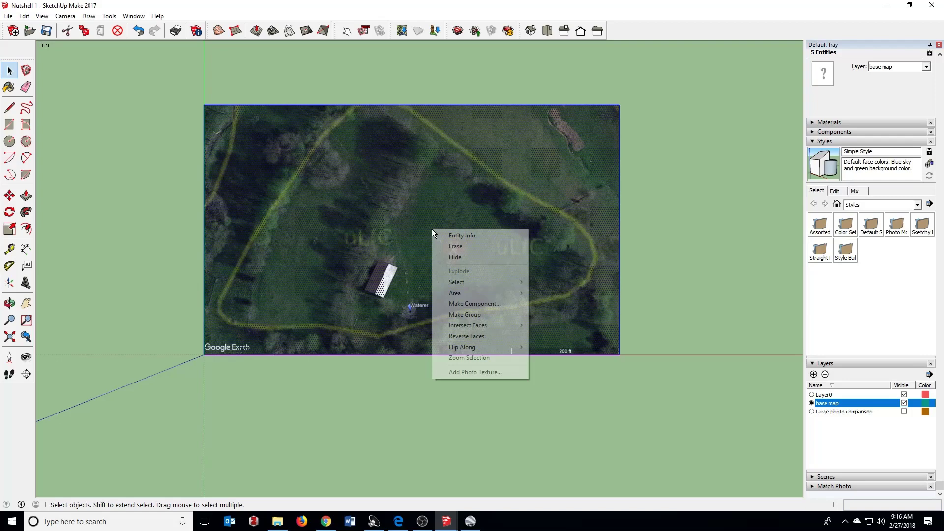
{"action": "left_click", "coordinate": [465, 314]}
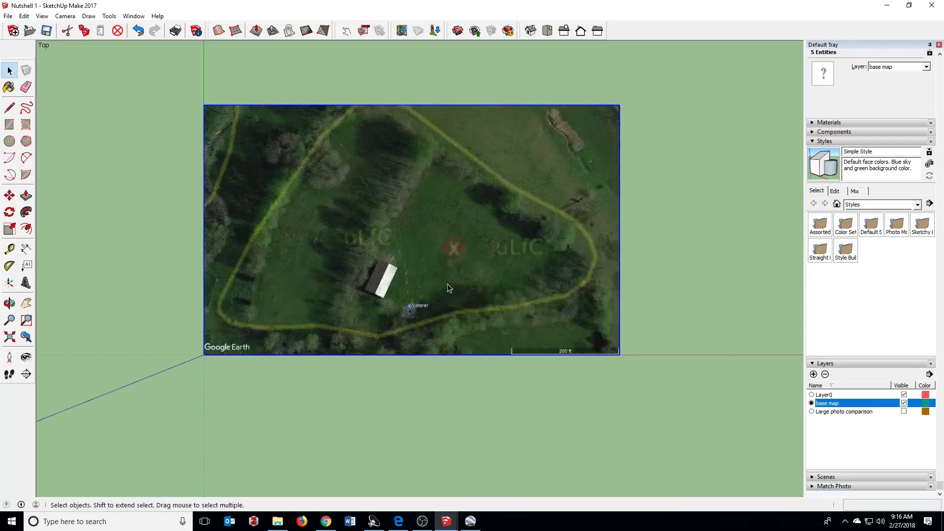
{"action": "scroll", "coordinate": [575, 339], "scroll_direction": "up", "scroll_amount": 2}
{"action": "scroll", "coordinate": [541, 306], "scroll_direction": "down", "scroll_amount": 2}
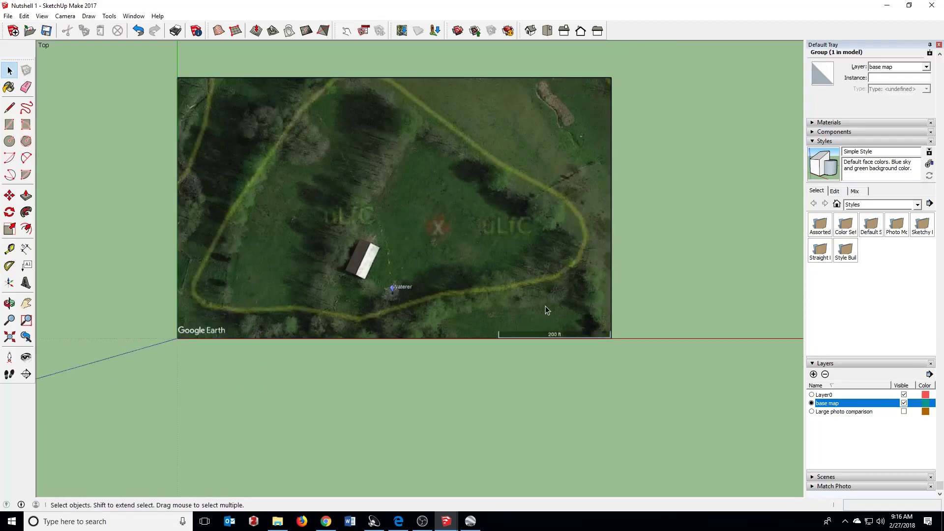
{"action": "double_click", "coordinate": [545, 305]}
{"action": "scroll", "coordinate": [556, 321], "scroll_direction": "up", "scroll_amount": 1}
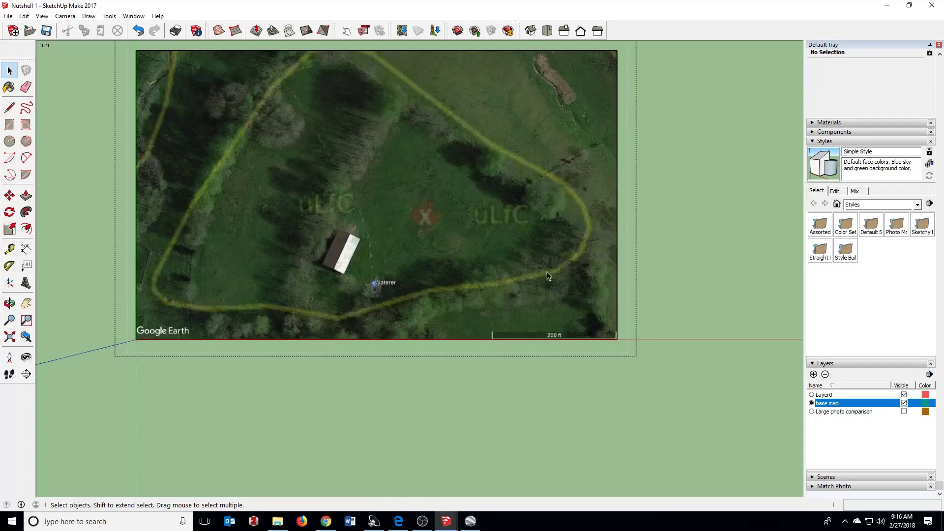
{"action": "scroll", "coordinate": [575, 316], "scroll_direction": "up", "scroll_amount": 3}
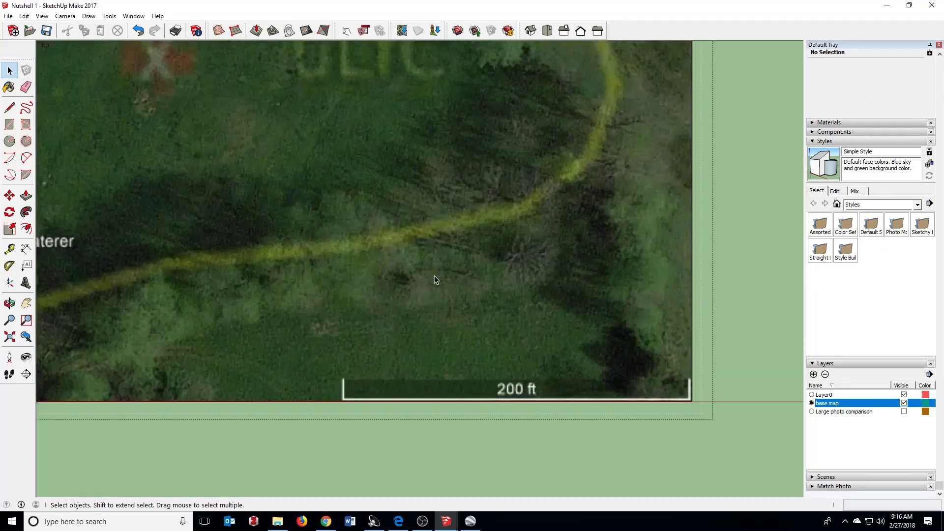
Measure the scale bar with Tape Measure and resize the model so it equals 200'
{"action": "left_click", "coordinate": [9, 248]}
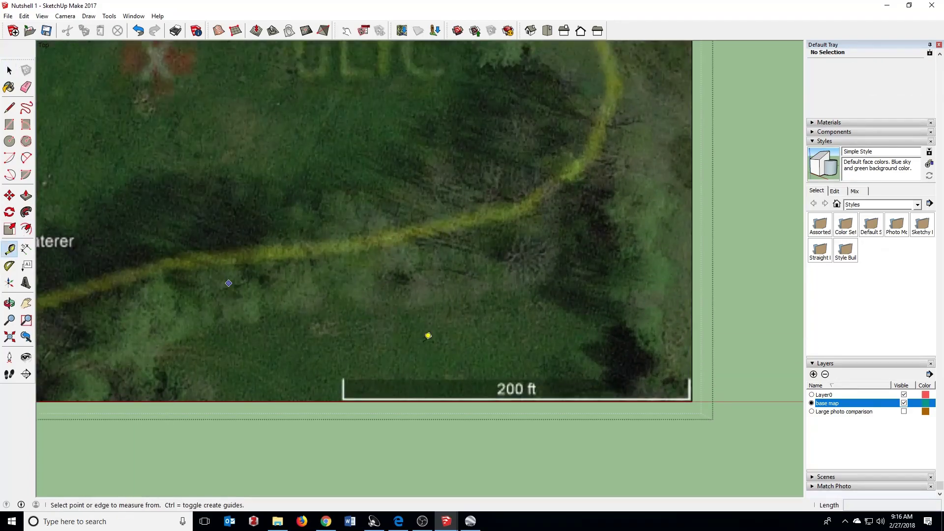
{"action": "scroll", "coordinate": [615, 368], "scroll_direction": "up", "scroll_amount": 3}
{"action": "scroll", "coordinate": [728, 411], "scroll_direction": "up", "scroll_amount": 3}
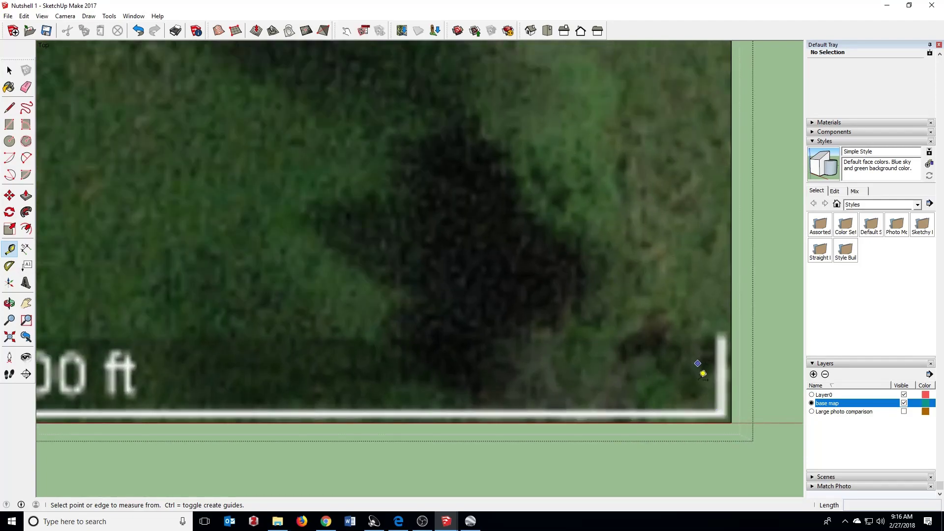
{"action": "scroll", "coordinate": [705, 388], "scroll_direction": "up", "scroll_amount": 4}
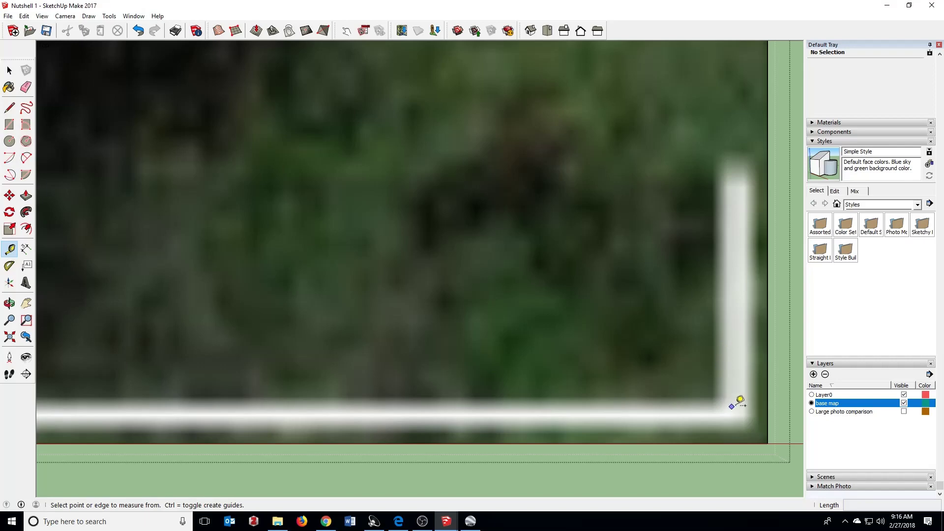
{"action": "left_click", "coordinate": [734, 403]}
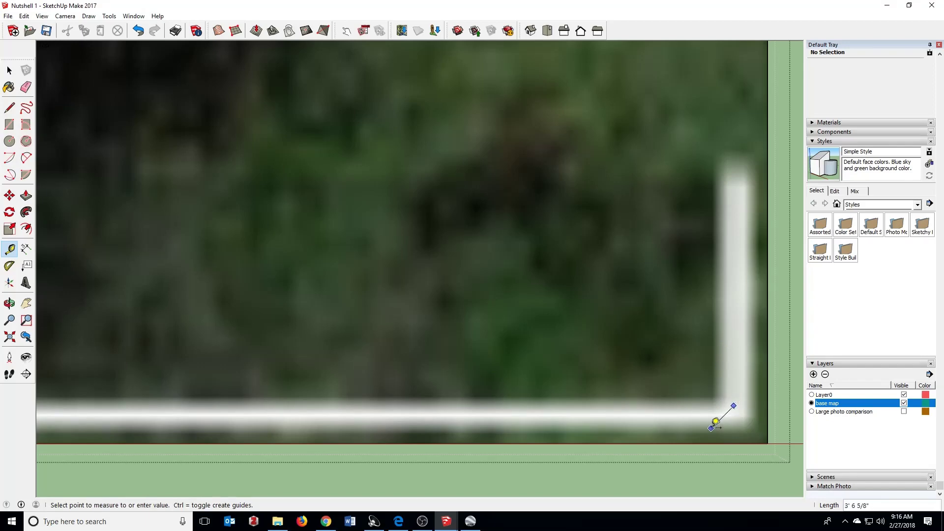
{"action": "scroll", "coordinate": [715, 421], "scroll_direction": "down", "scroll_amount": 10}
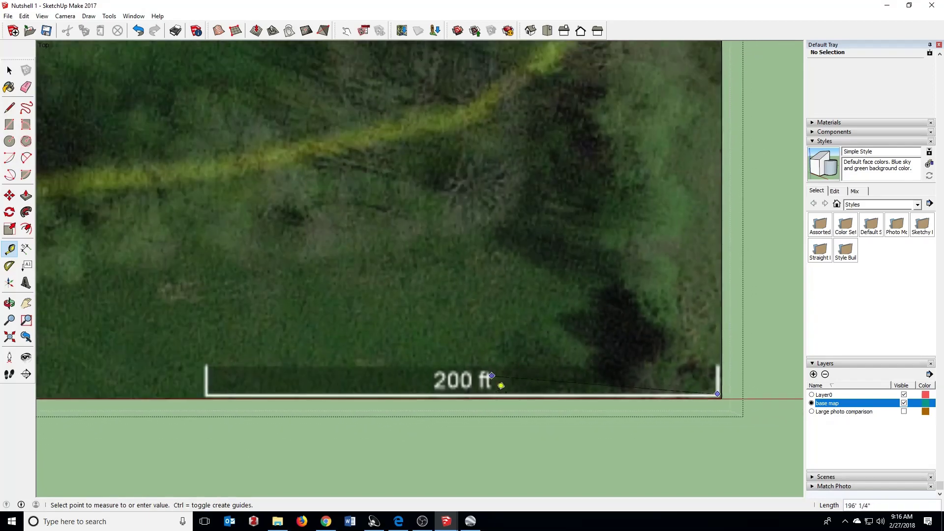
{"action": "scroll", "coordinate": [162, 388], "scroll_direction": "up", "scroll_amount": 5}
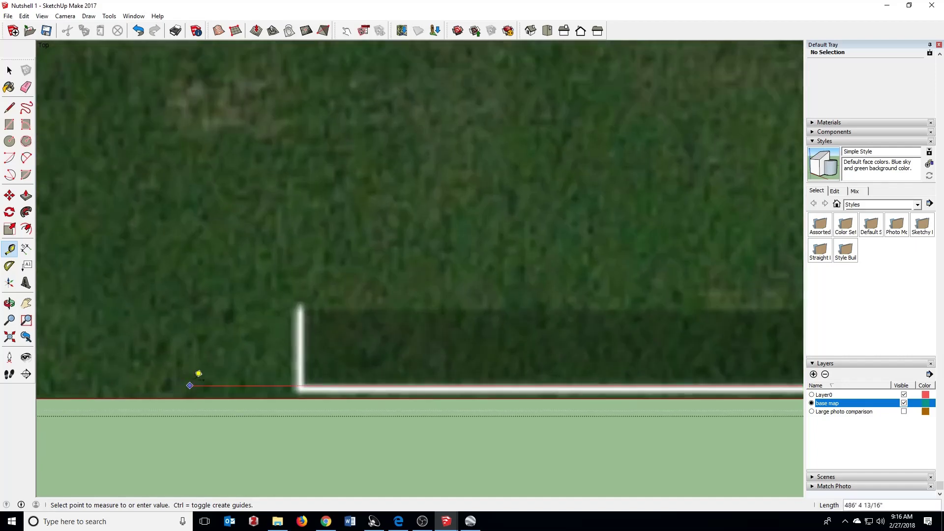
{"action": "scroll", "coordinate": [198, 373], "scroll_direction": "up", "scroll_amount": 2}
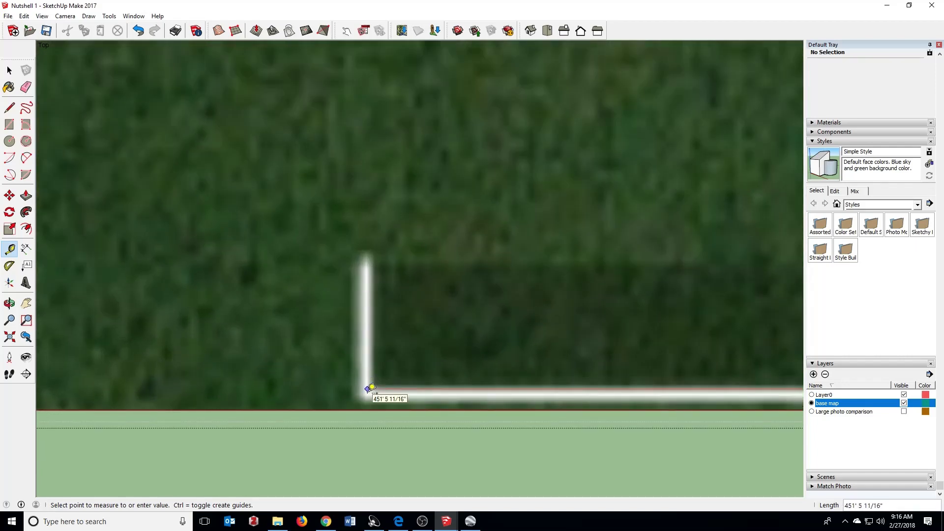
{"action": "left_click", "coordinate": [372, 388]}
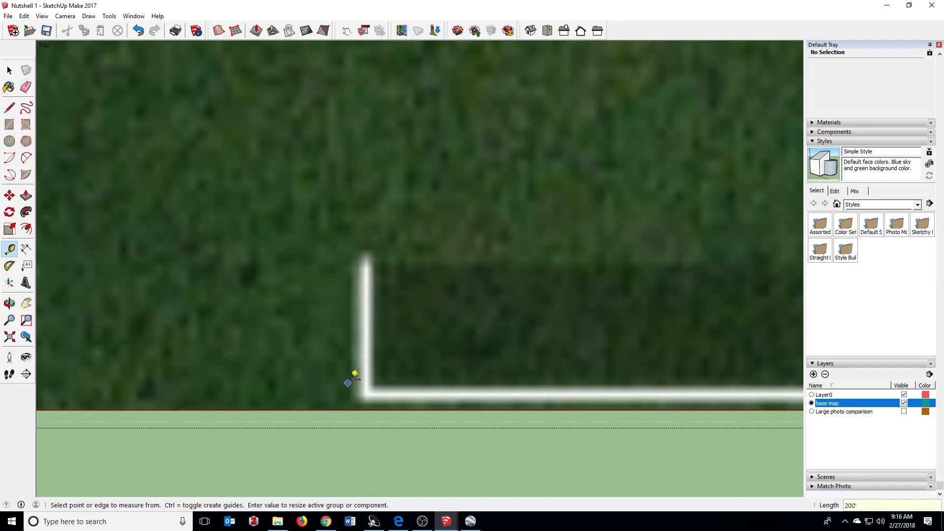
{"action": "type", "text": "200'"}
{"action": "key", "text": "Return"}
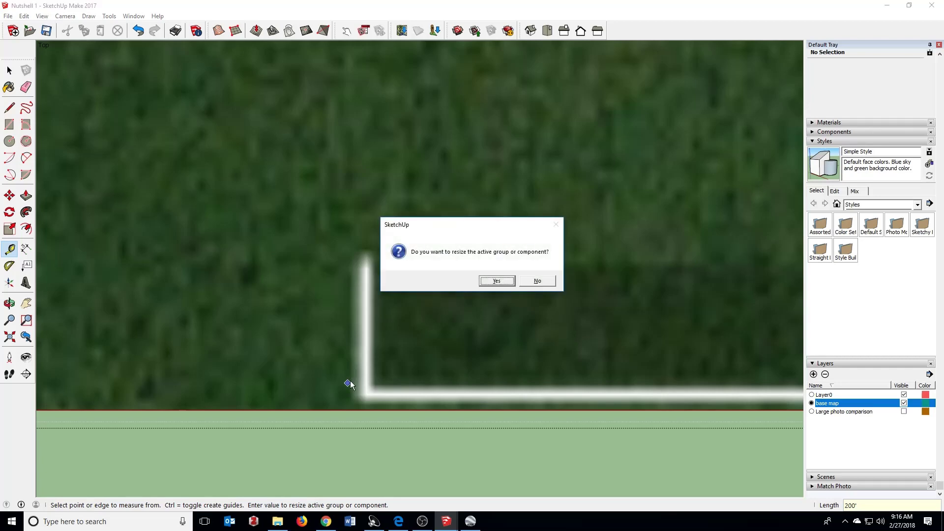
{"action": "left_click", "coordinate": [497, 280]}
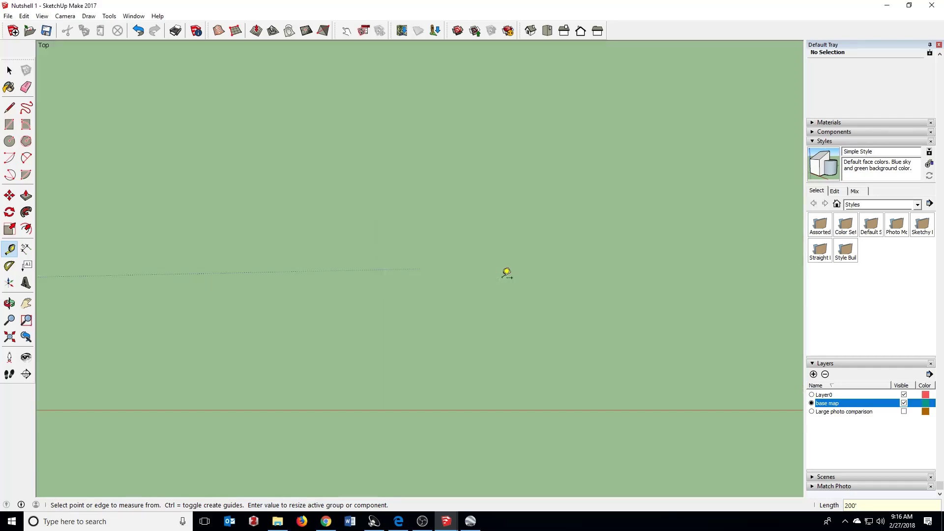
Re-measure the scale bar to confirm it now reads about 200' 2 7/8"
{"action": "scroll", "coordinate": [506, 232], "scroll_direction": "down", "scroll_amount": 5}
{"action": "scroll", "coordinate": [315, 315], "scroll_direction": "down", "scroll_amount": 4}
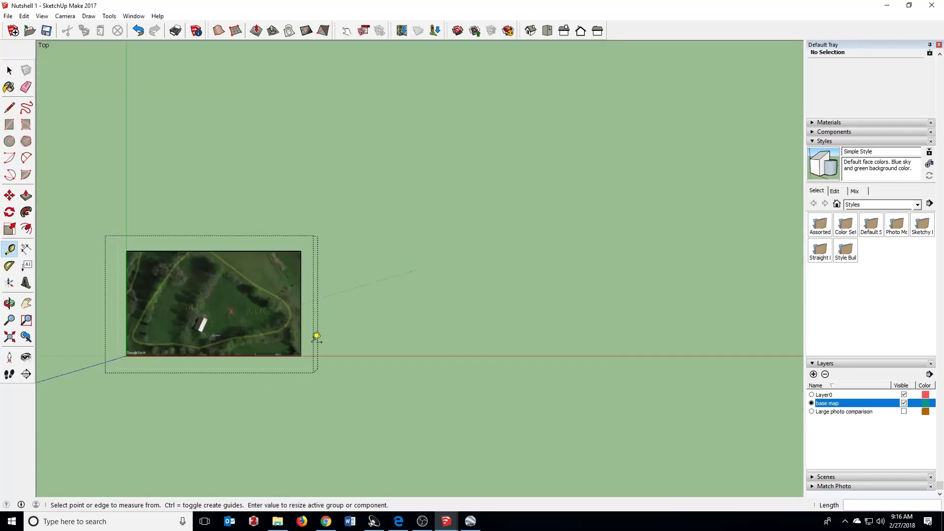
{"action": "scroll", "coordinate": [132, 320], "scroll_direction": "up", "scroll_amount": 3}
{"action": "left_click", "coordinate": [5, 71]}
{"action": "left_click", "coordinate": [22, 340]}
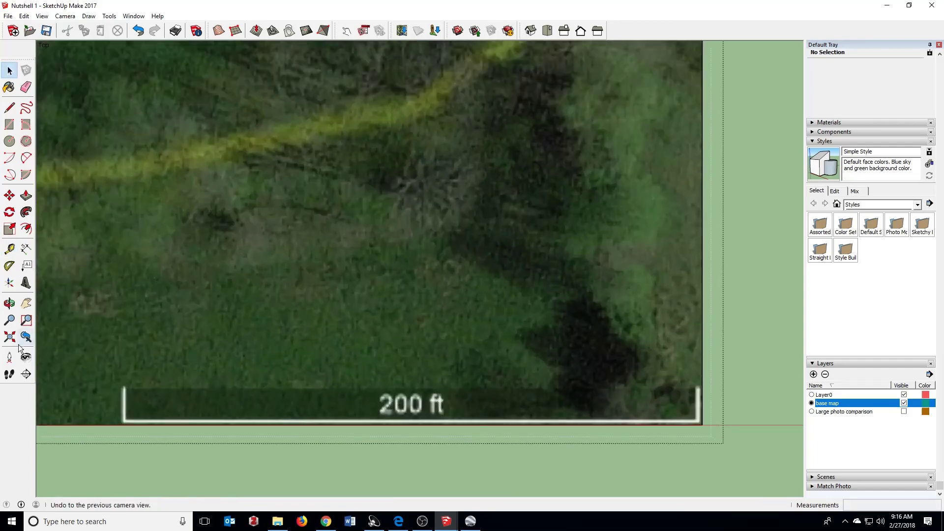
{"action": "left_click", "coordinate": [10, 248]}
{"action": "left_click", "coordinate": [701, 410]}
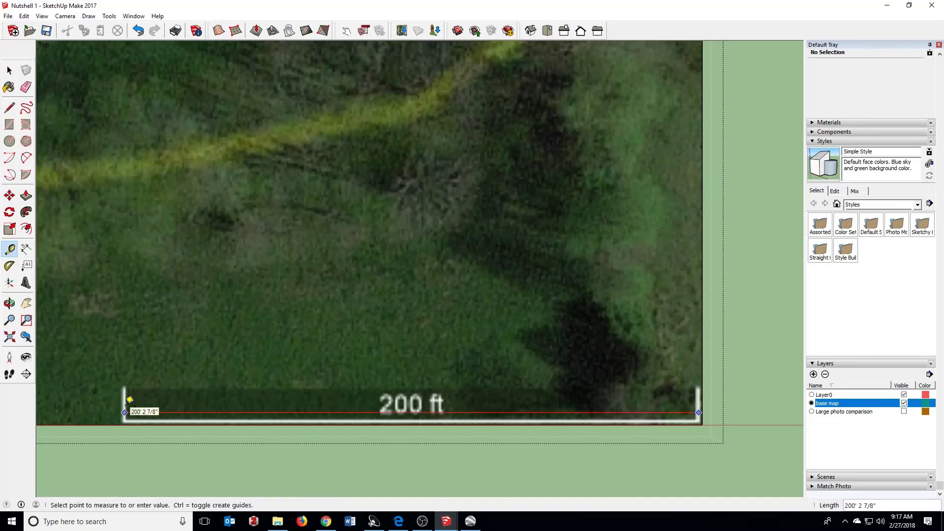
{"action": "left_click", "coordinate": [130, 397]}
{"action": "scroll", "coordinate": [354, 393], "scroll_direction": "down", "scroll_amount": 3}
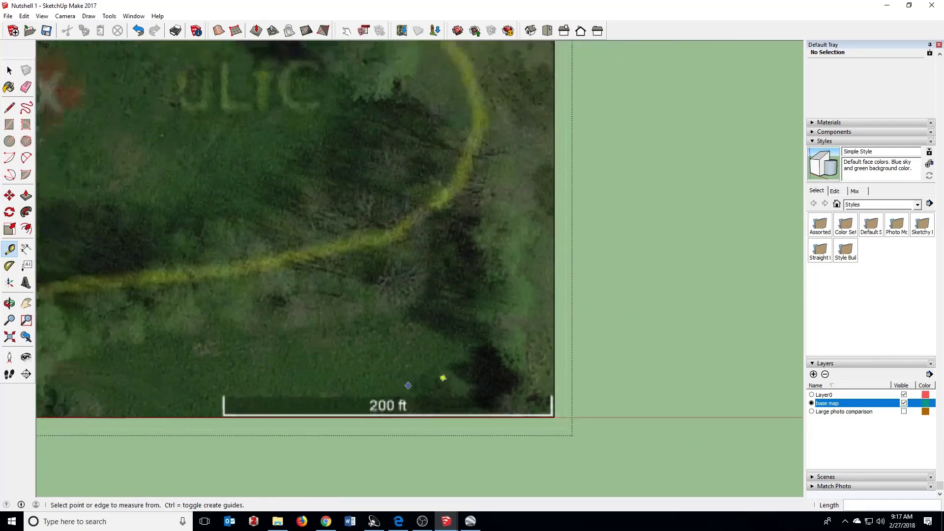
{"action": "scroll", "coordinate": [442, 377], "scroll_direction": "down", "scroll_amount": 5}
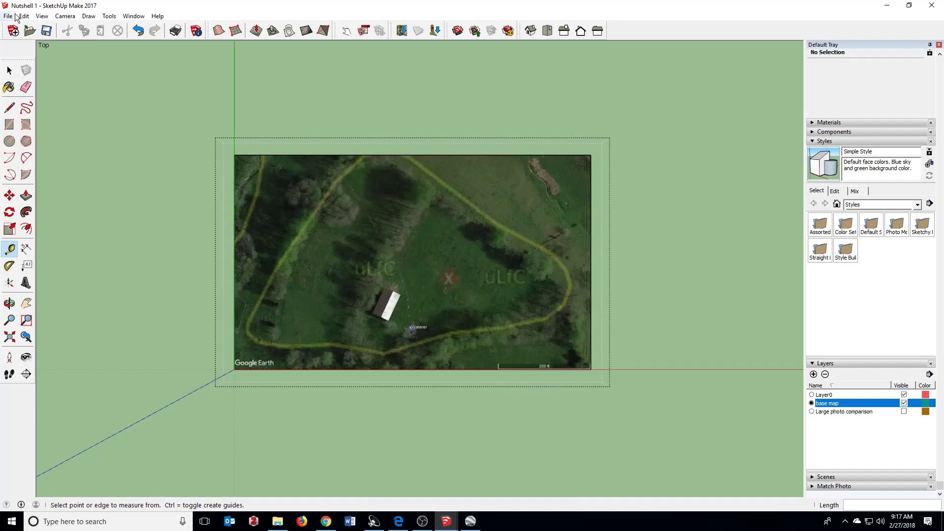
Import nutshell 2.jpg below the first map, then exit and select the group
{"action": "left_click", "coordinate": [16, 16]}
{"action": "left_click", "coordinate": [34, 149]}
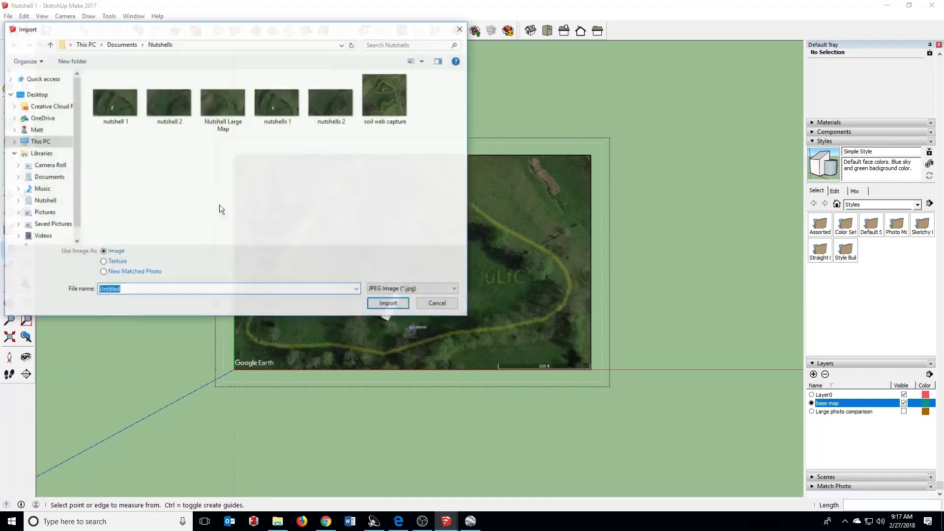
{"action": "double_click", "coordinate": [170, 113]}
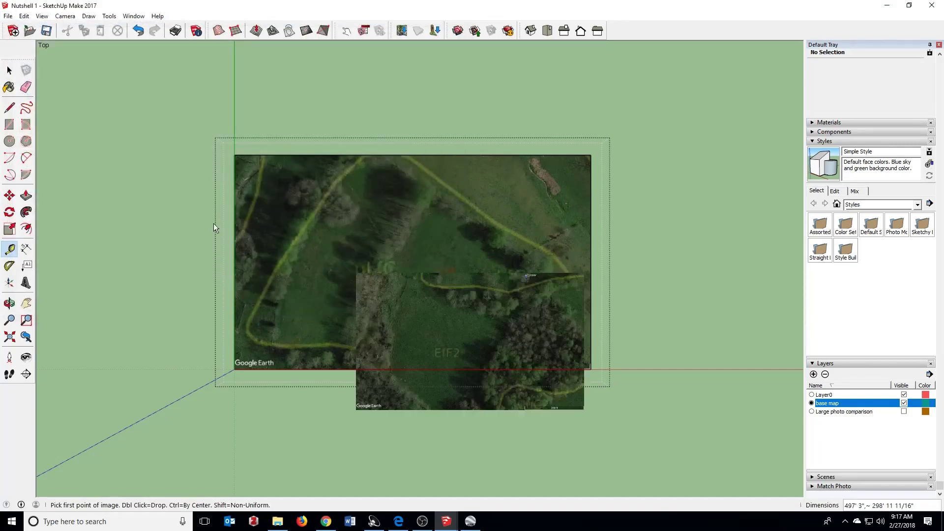
{"action": "scroll", "coordinate": [137, 217], "scroll_direction": "down", "scroll_amount": 3}
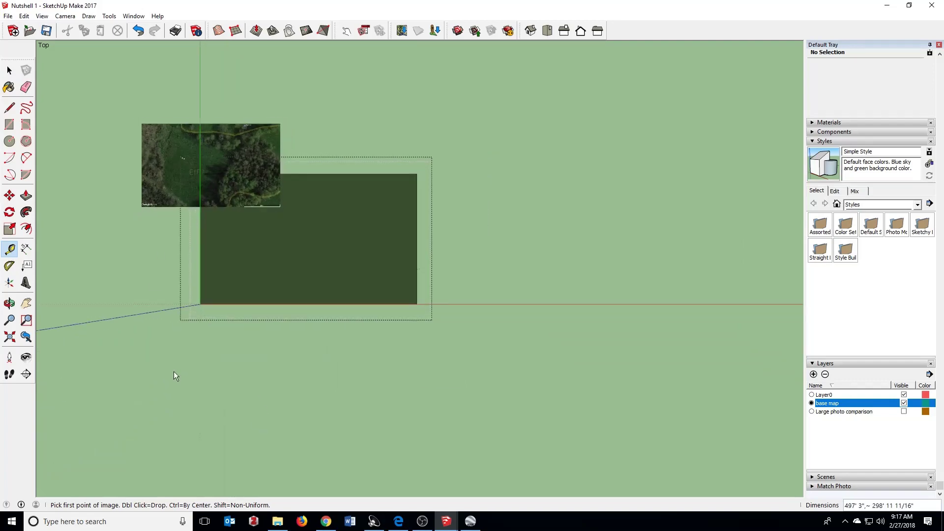
{"action": "left_click", "coordinate": [187, 450]}
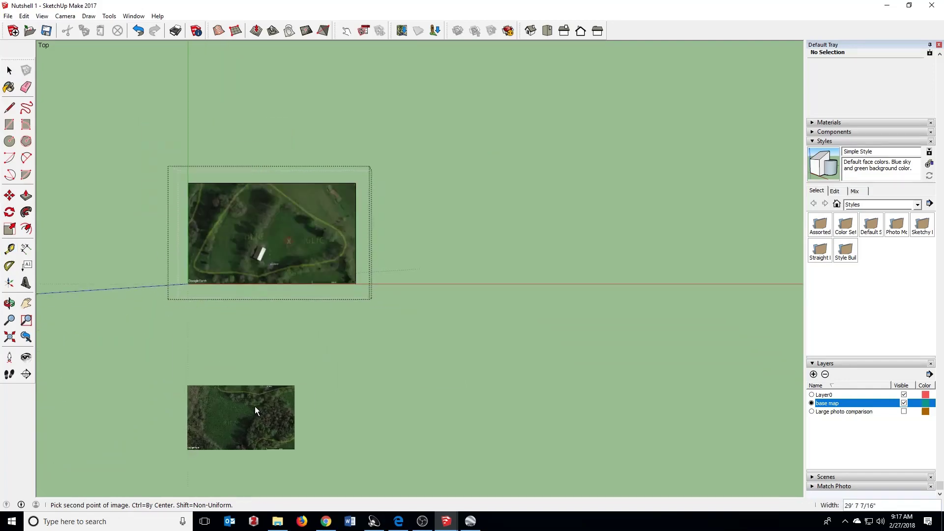
{"action": "left_click", "coordinate": [340, 340]}
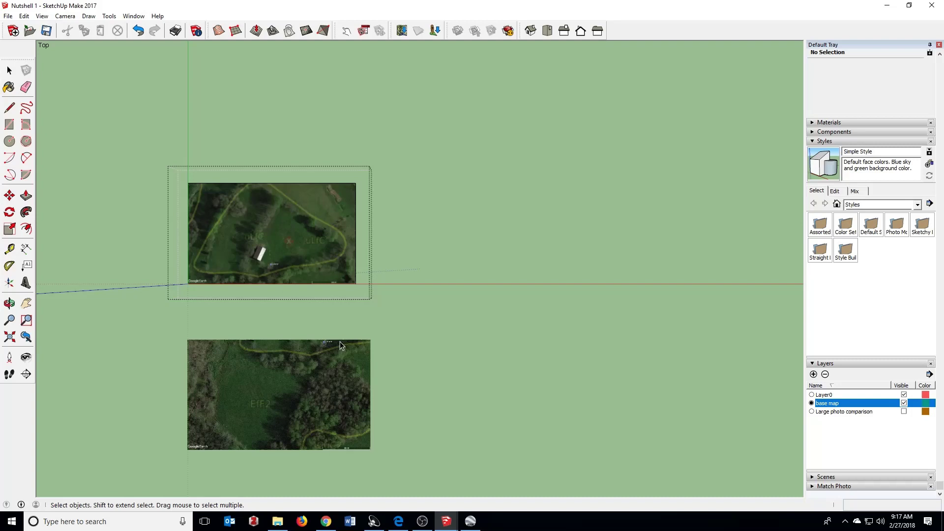
{"action": "left_click", "coordinate": [541, 325]}
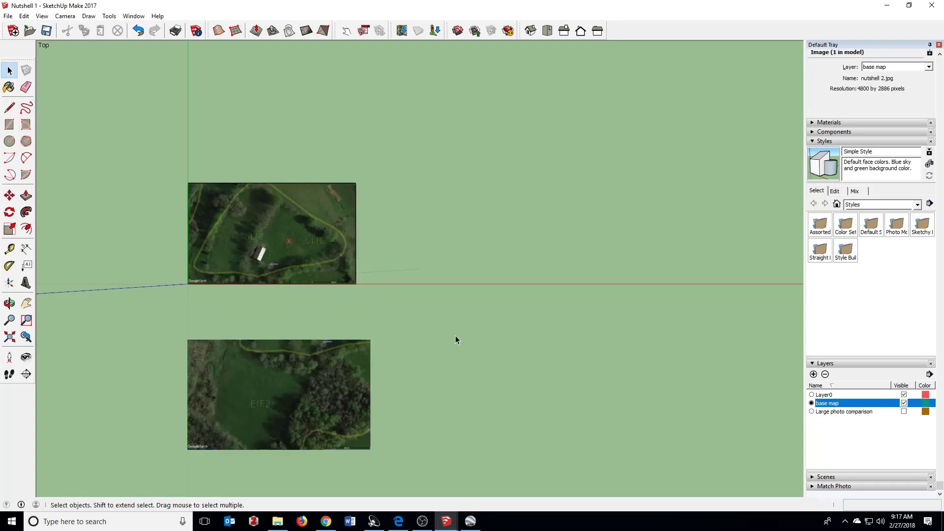
{"action": "left_click", "coordinate": [344, 361]}
Explode the combined group into separate pieces
{"action": "right_click", "coordinate": [322, 379]}
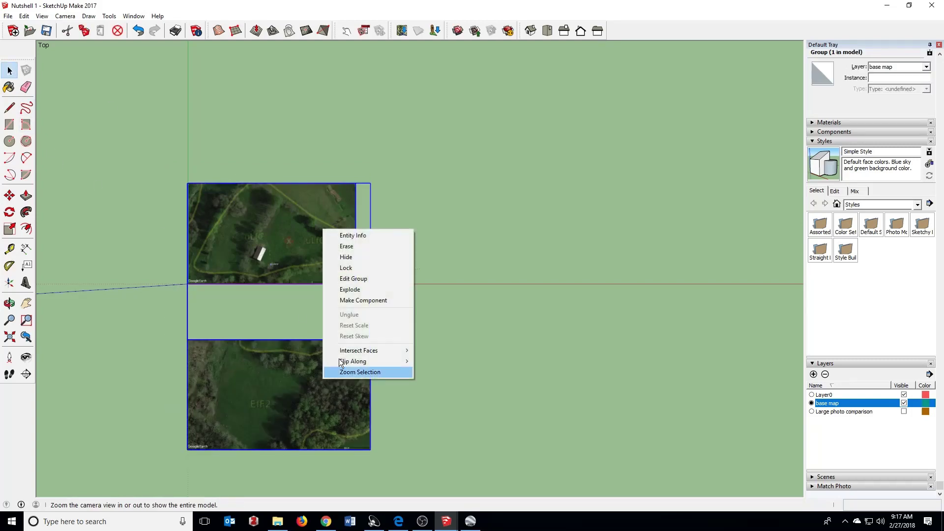
{"action": "left_click", "coordinate": [369, 290]}
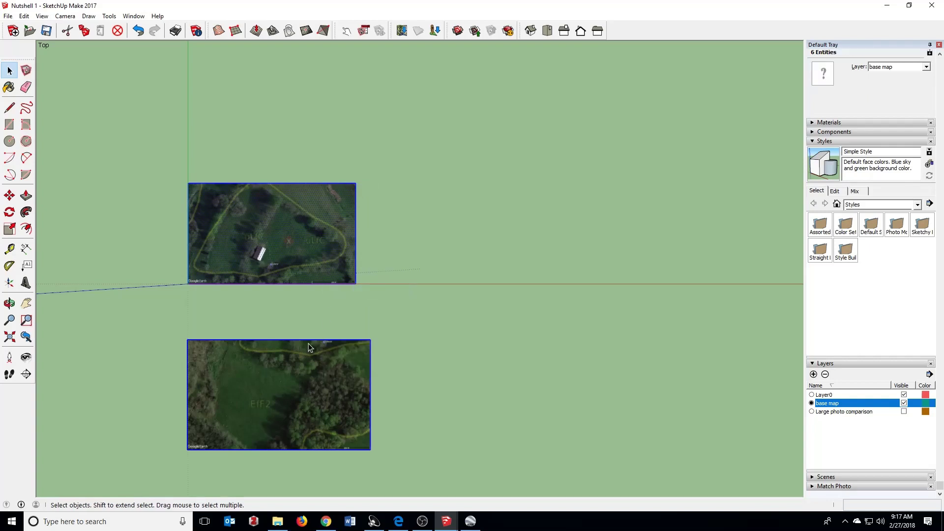
{"action": "left_click", "coordinate": [268, 254]}
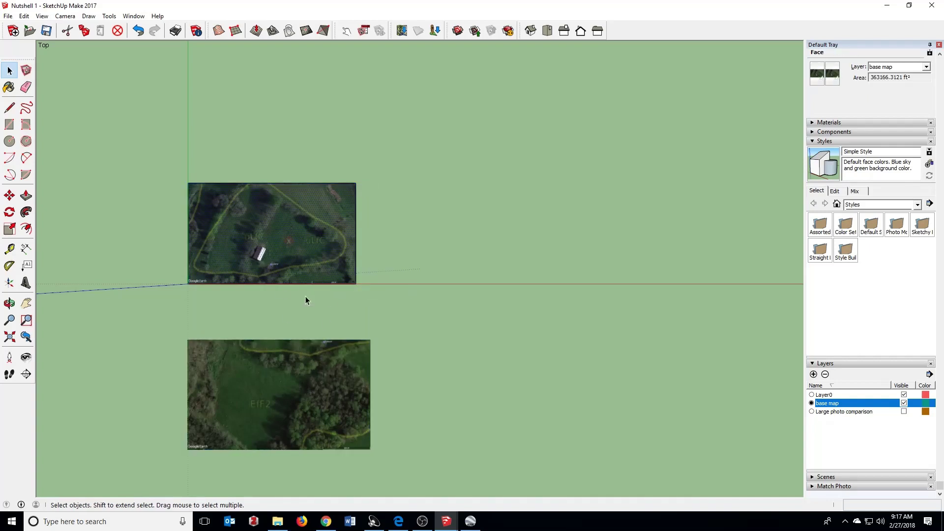
{"action": "left_click_drag", "start_coordinate": [146, 146], "coordinate": [408, 317]}
Explode the lower nutshell 2 image, group it alone, and open that group
{"action": "left_click_drag", "start_coordinate": [148, 313], "coordinate": [440, 469]}
{"action": "right_click", "coordinate": [327, 301]}
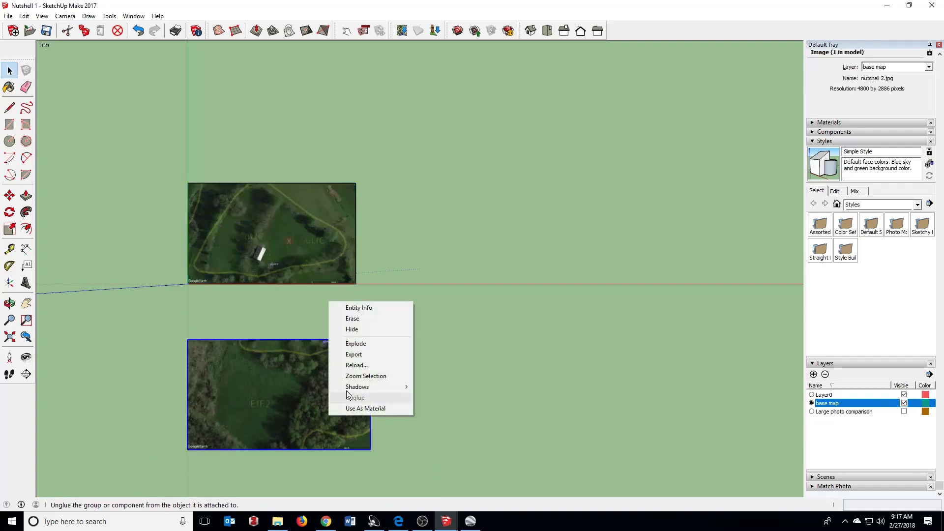
{"action": "left_click", "coordinate": [362, 344]}
{"action": "right_click", "coordinate": [302, 392]}
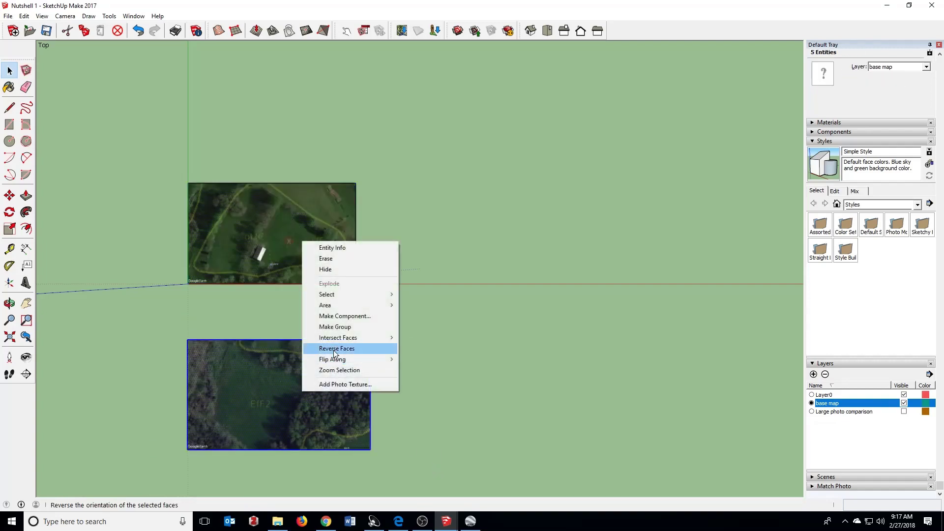
{"action": "left_click", "coordinate": [344, 326]}
{"action": "double_click", "coordinate": [303, 393]}
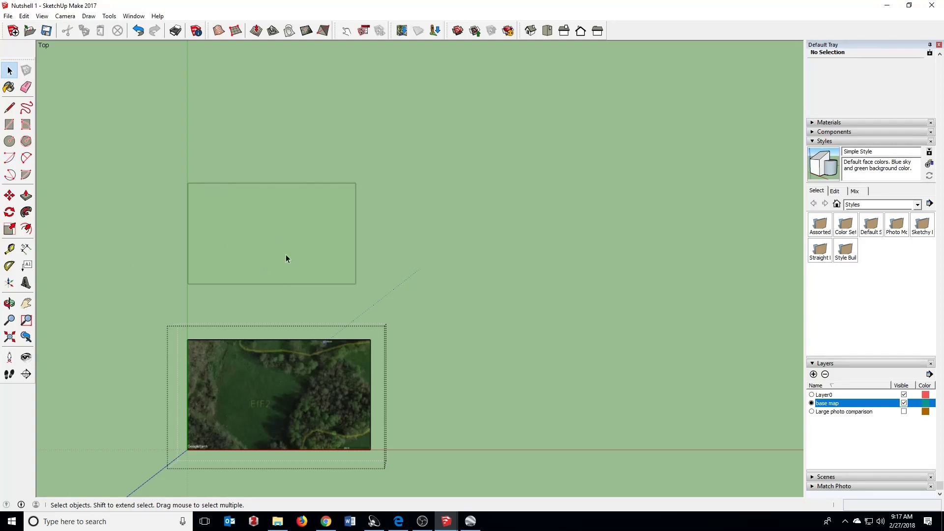
Measure the map's scale bar with the Tape Measure and resize the map group so it reads 200'
{"action": "scroll", "coordinate": [317, 461], "scroll_direction": "up", "scroll_amount": 8}
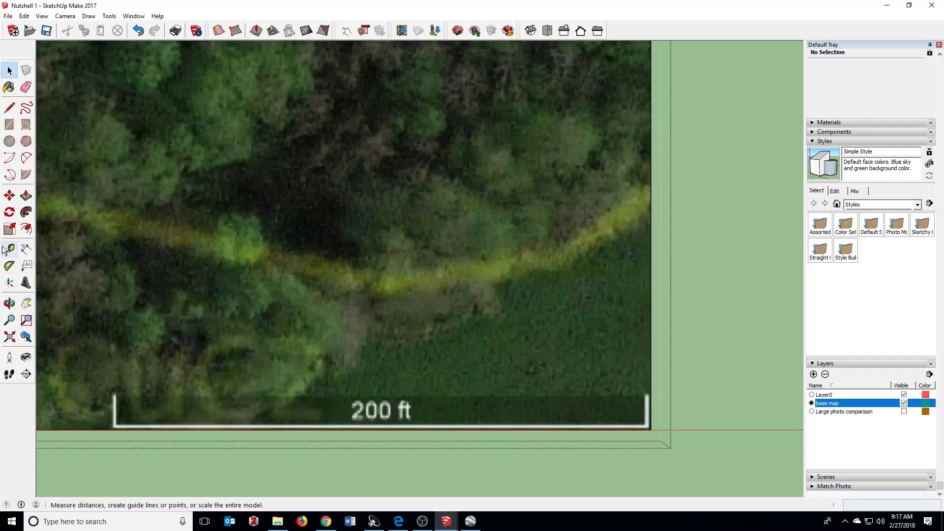
{"action": "left_click", "coordinate": [9, 249]}
{"action": "scroll", "coordinate": [654, 421], "scroll_direction": "up", "scroll_amount": 4}
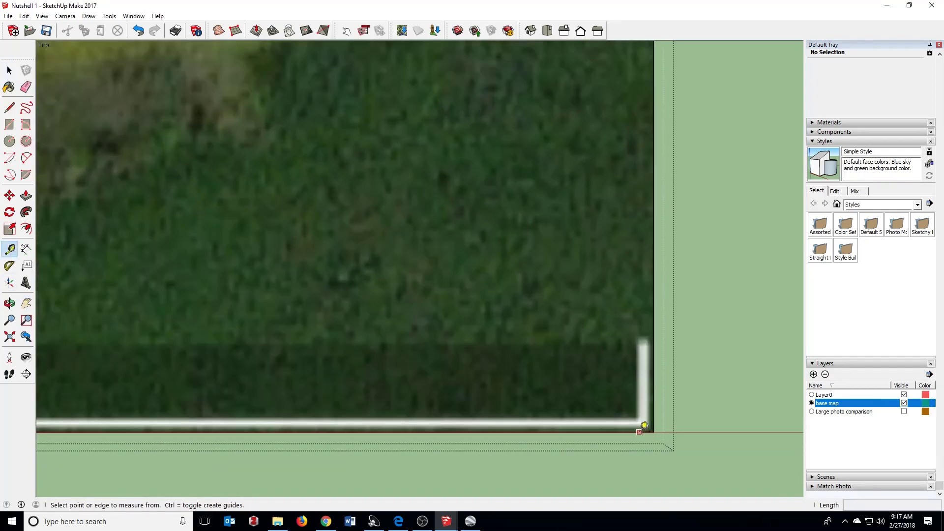
{"action": "left_click", "coordinate": [645, 424]}
{"action": "scroll", "coordinate": [654, 430], "scroll_direction": "down", "scroll_amount": 5}
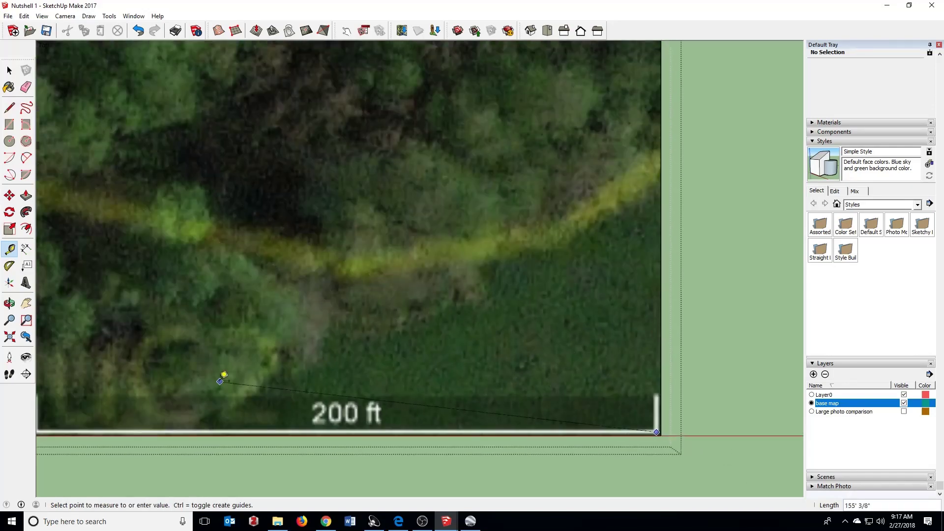
{"action": "scroll", "coordinate": [501, 351], "scroll_direction": "down", "scroll_amount": 2}
{"action": "scroll", "coordinate": [295, 381], "scroll_direction": "up", "scroll_amount": 5}
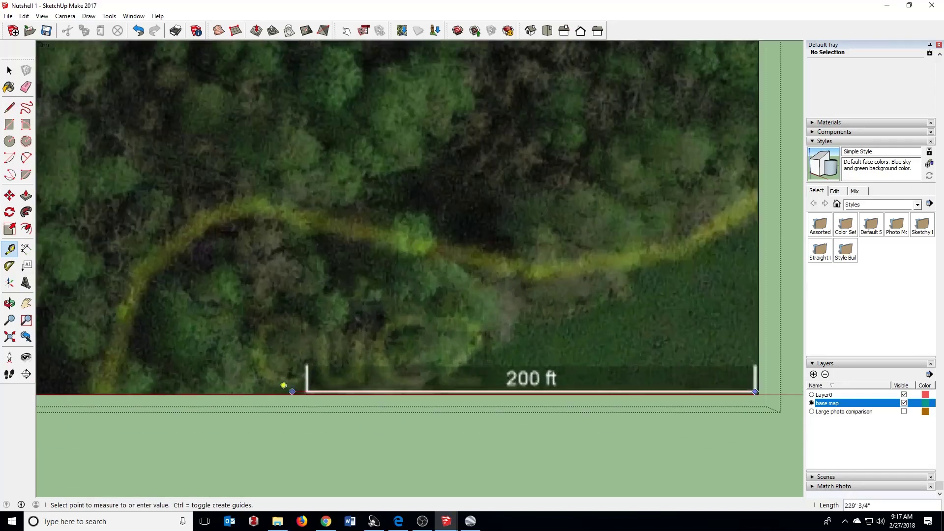
{"action": "scroll", "coordinate": [297, 386], "scroll_direction": "up", "scroll_amount": 2}
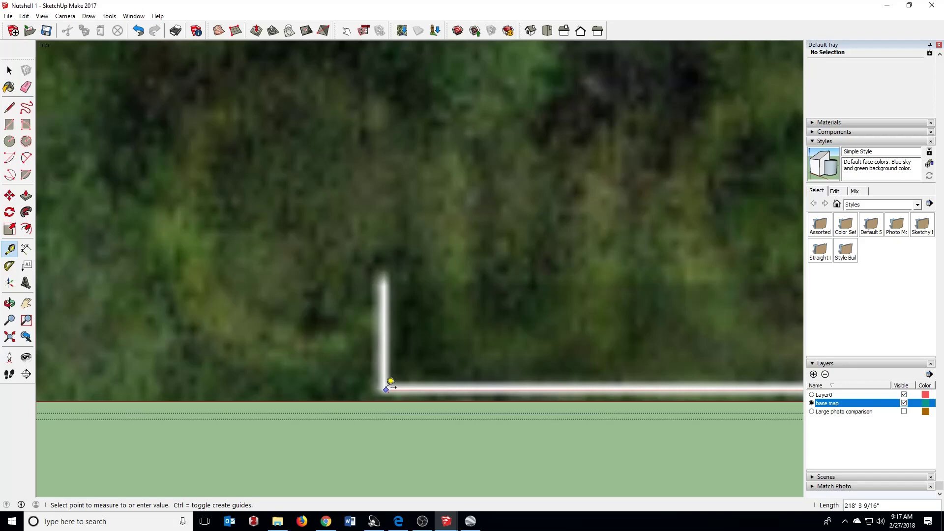
{"action": "left_click", "coordinate": [387, 381]}
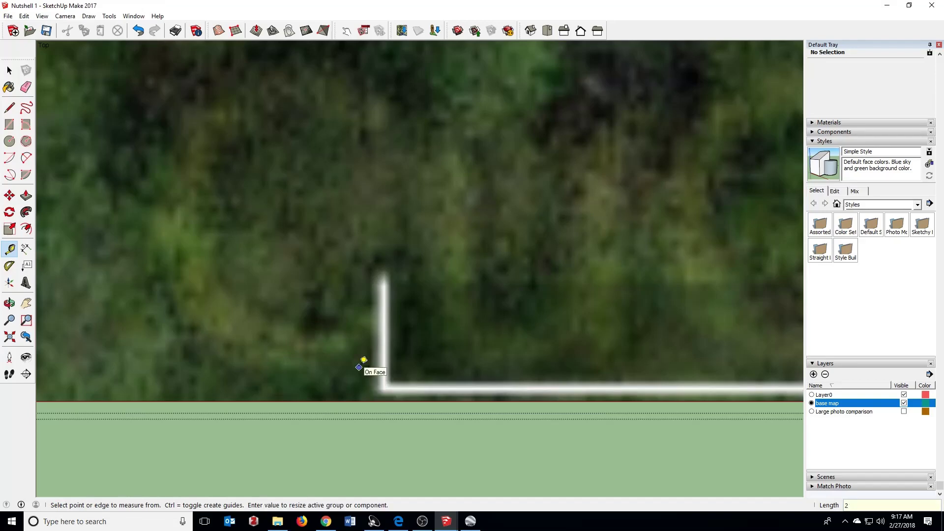
{"action": "key", "text": "Return"}
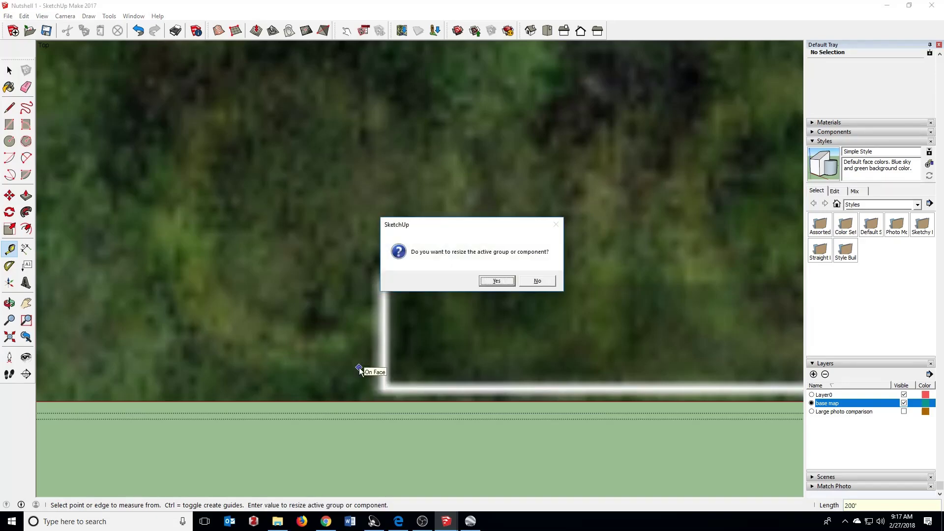
{"action": "left_click", "coordinate": [495, 281]}
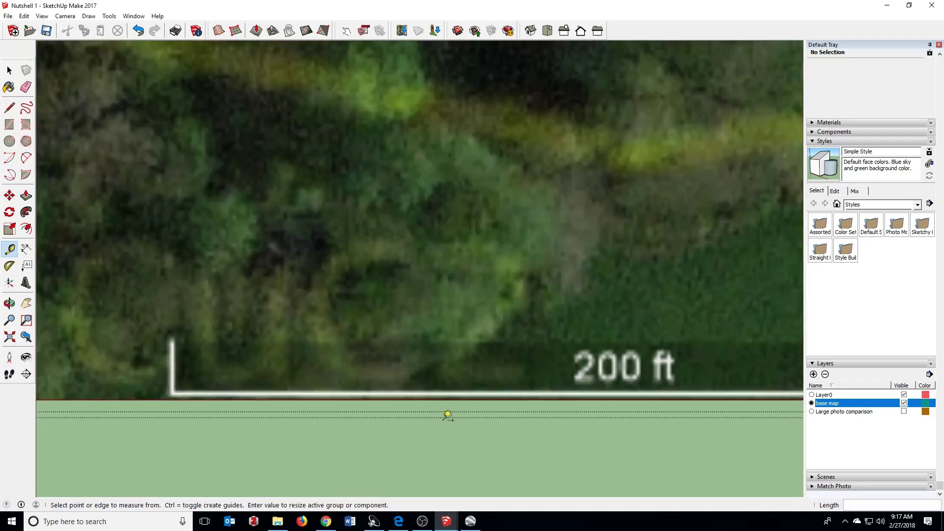
{"action": "scroll", "coordinate": [446, 412], "scroll_direction": "down", "scroll_amount": 6}
{"action": "scroll", "coordinate": [760, 414], "scroll_direction": "down", "scroll_amount": 1}
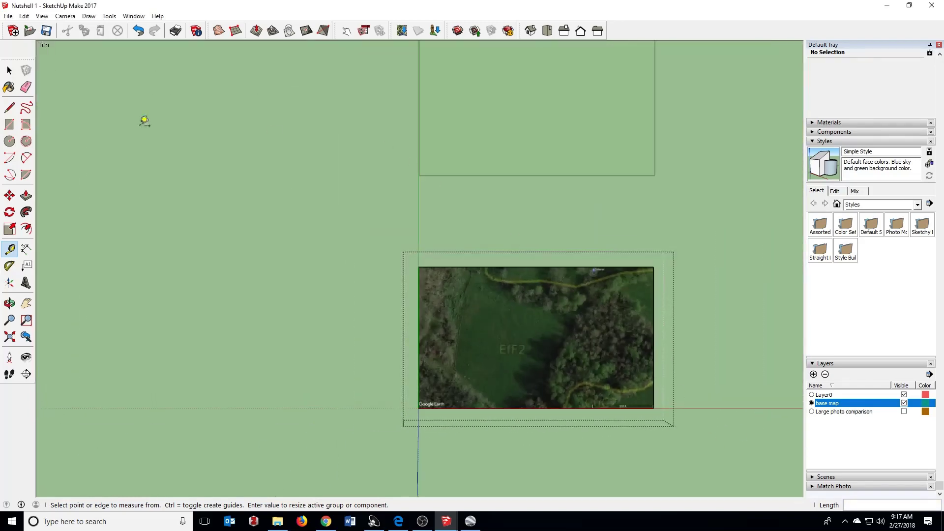
Move the EfF2 map group by its Waterer marker and snap it onto the axis origin
{"action": "key", "text": "space"}
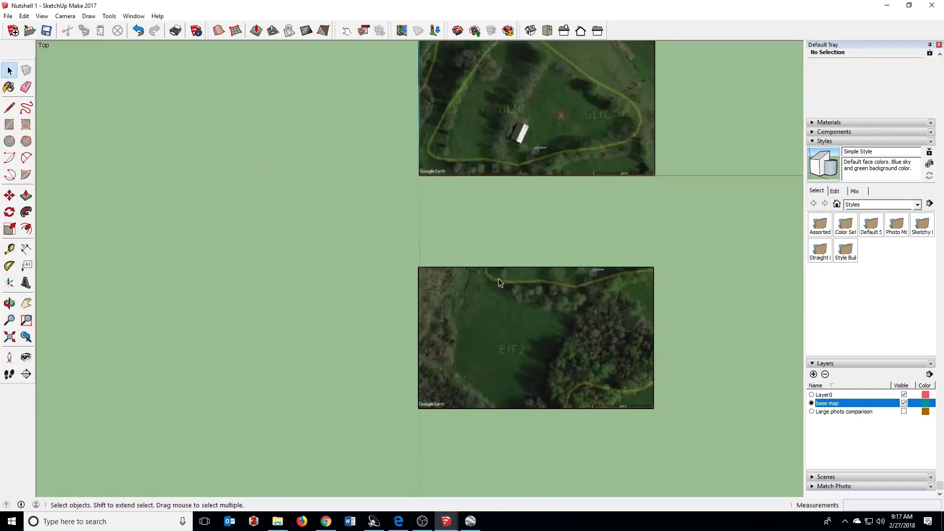
{"action": "scroll", "coordinate": [511, 280], "scroll_direction": "up", "scroll_amount": 2}
{"action": "scroll", "coordinate": [244, 195], "scroll_direction": "down", "scroll_amount": 2}
{"action": "scroll", "coordinate": [537, 191], "scroll_direction": "up", "scroll_amount": 3}
{"action": "scroll", "coordinate": [504, 322], "scroll_direction": "up", "scroll_amount": 3}
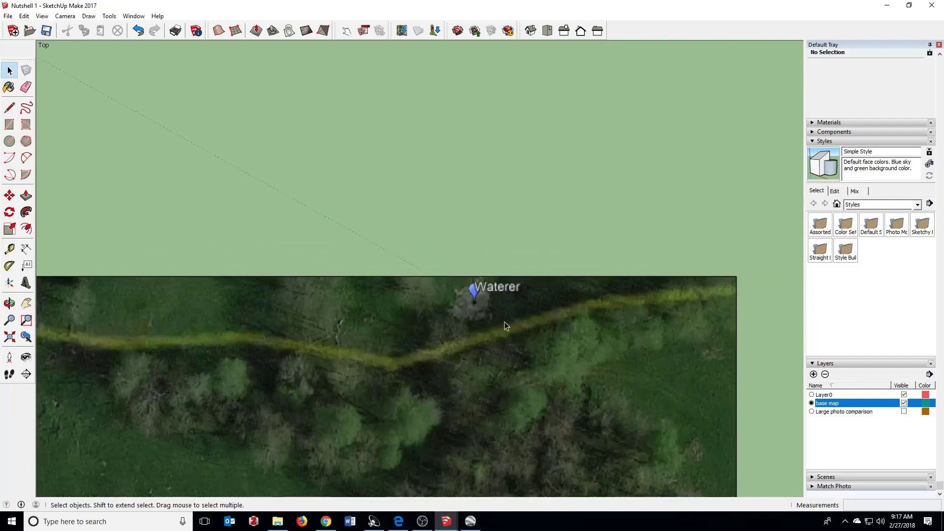
{"action": "scroll", "coordinate": [457, 294], "scroll_direction": "up", "scroll_amount": 10}
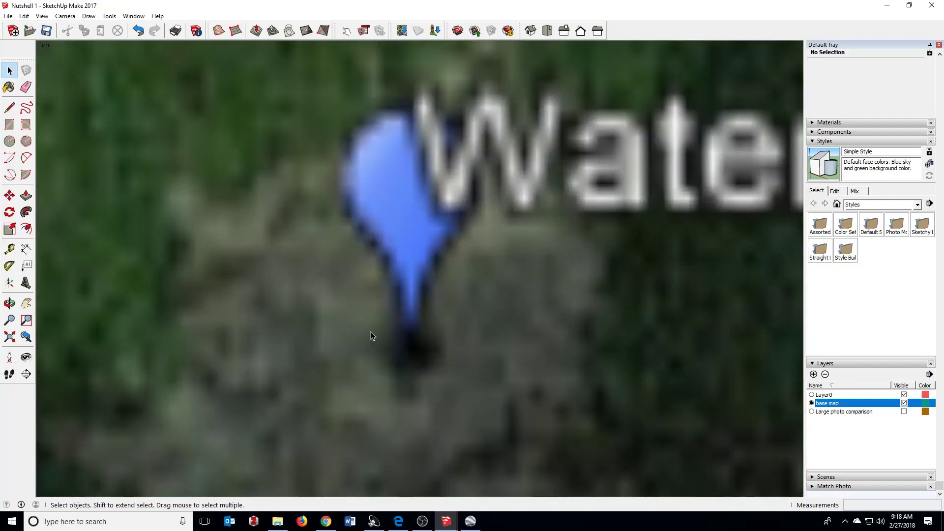
{"action": "left_click", "coordinate": [9, 195]}
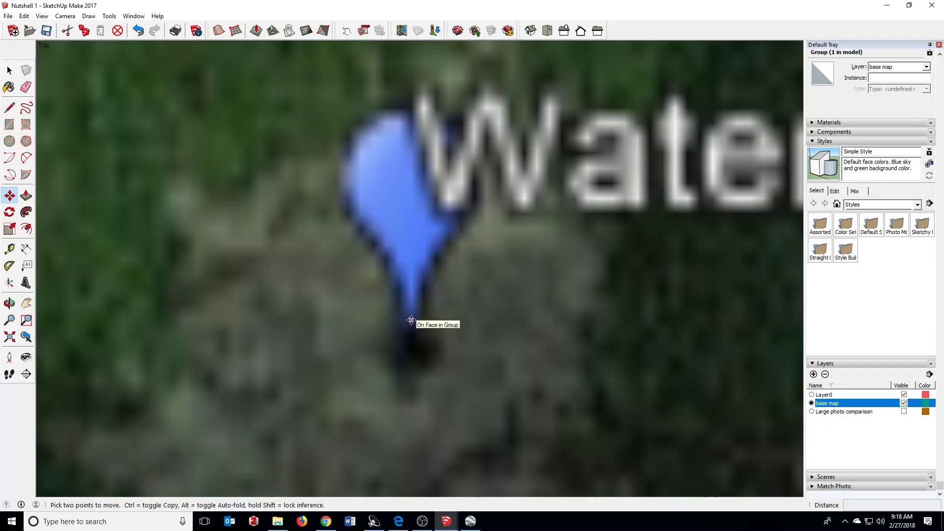
{"action": "left_click", "coordinate": [411, 320]}
{"action": "scroll", "coordinate": [410, 320], "scroll_direction": "down", "scroll_amount": 10}
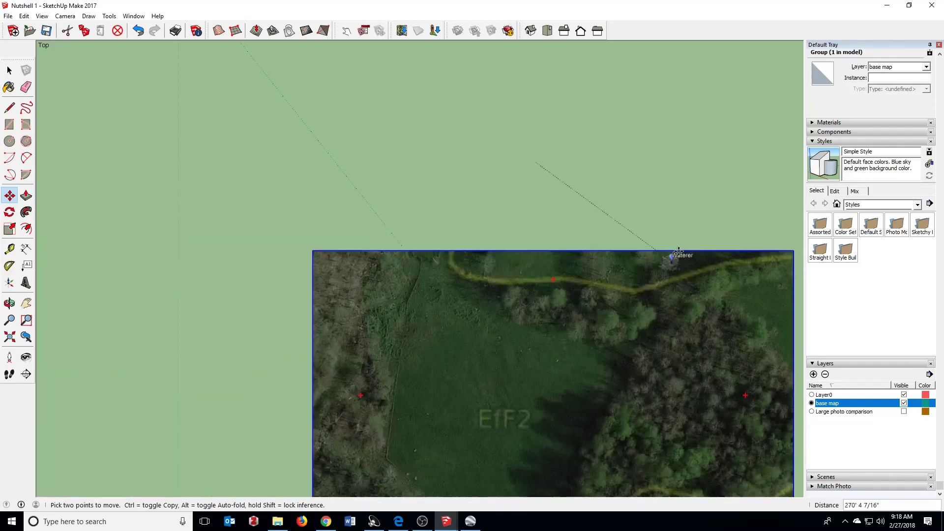
{"action": "scroll", "coordinate": [546, 205], "scroll_direction": "down", "scroll_amount": 3}
{"action": "scroll", "coordinate": [398, 91], "scroll_direction": "up", "scroll_amount": 5}
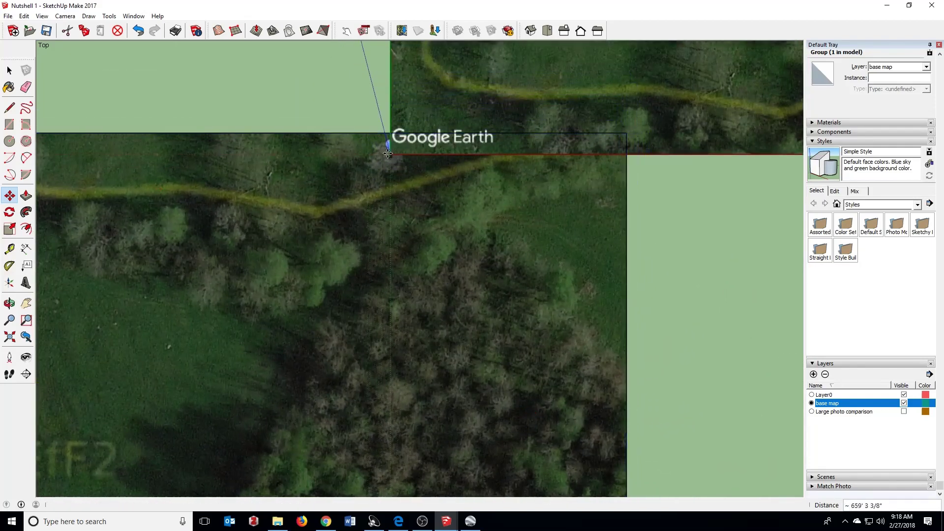
{"action": "left_click", "coordinate": [391, 148]}
{"action": "scroll", "coordinate": [326, 345], "scroll_direction": "down", "scroll_amount": 4}
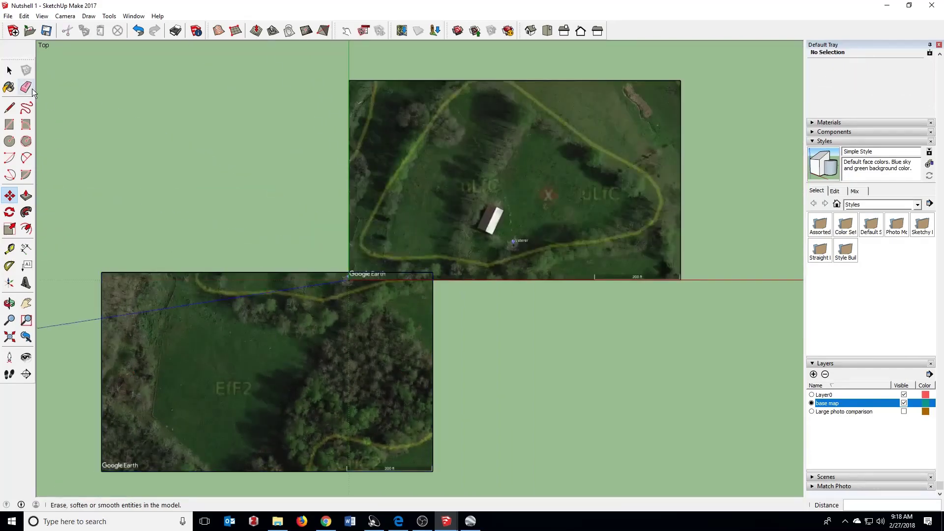
Group the upper aerial image together with its bounding edges
{"action": "left_click", "coordinate": [6, 74]}
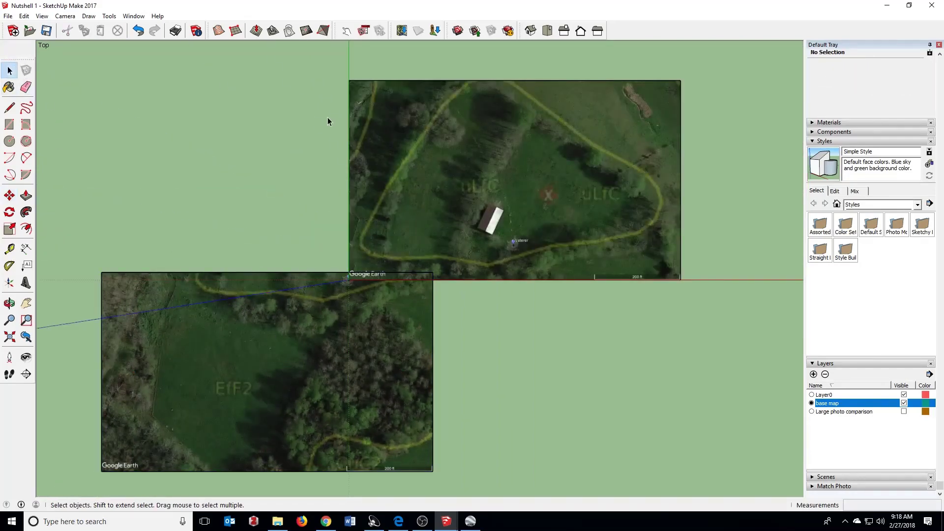
{"action": "left_click", "coordinate": [502, 140]}
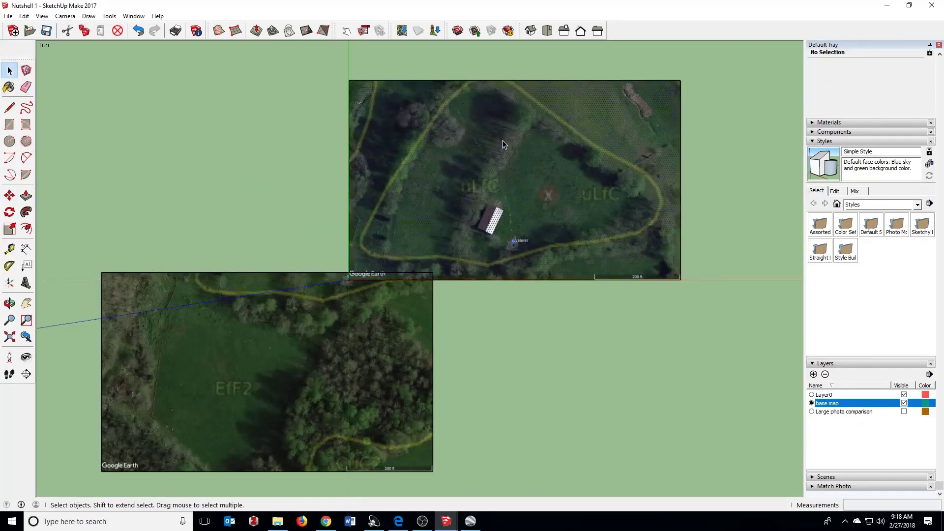
{"action": "right_click", "coordinate": [520, 167]}
{"action": "left_click", "coordinate": [495, 184]}
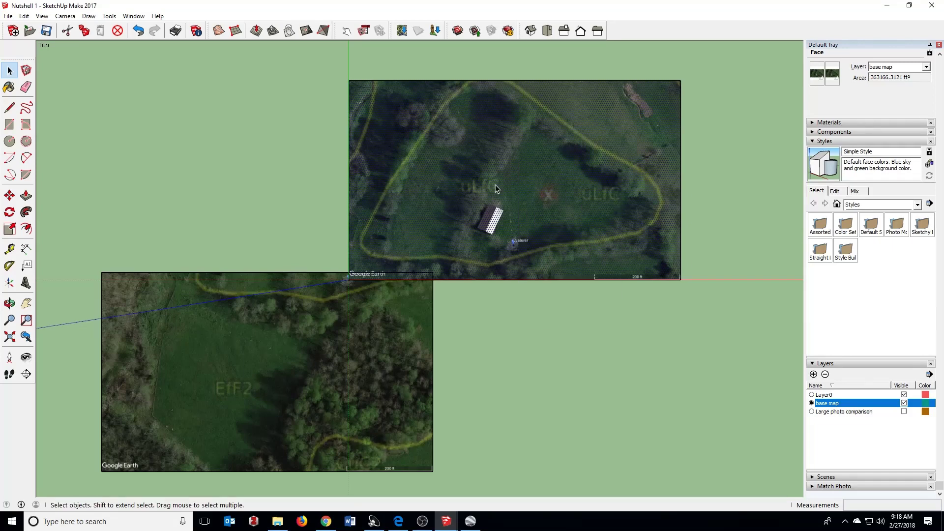
{"action": "double_click", "coordinate": [497, 185]}
{"action": "right_click", "coordinate": [504, 185]}
{"action": "left_click", "coordinate": [537, 270]}
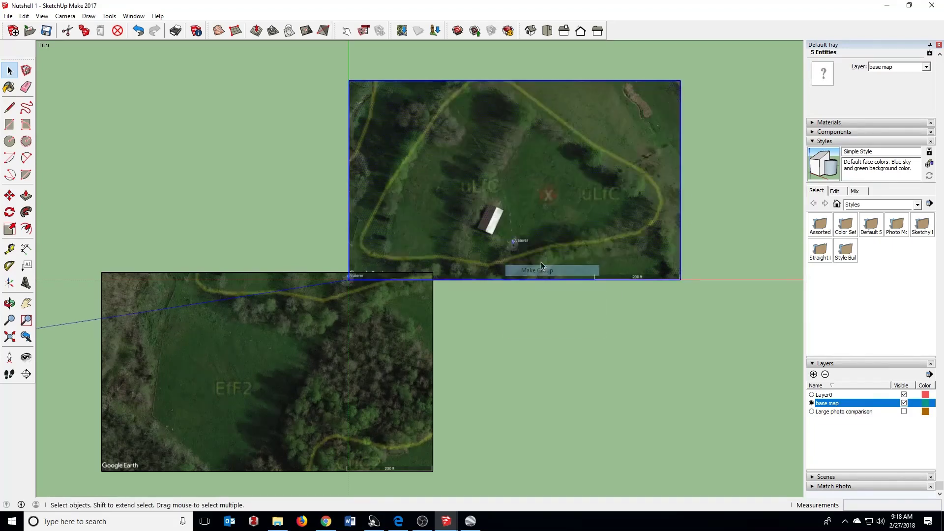
{"action": "scroll", "coordinate": [508, 187], "scroll_direction": "up", "scroll_amount": 4}
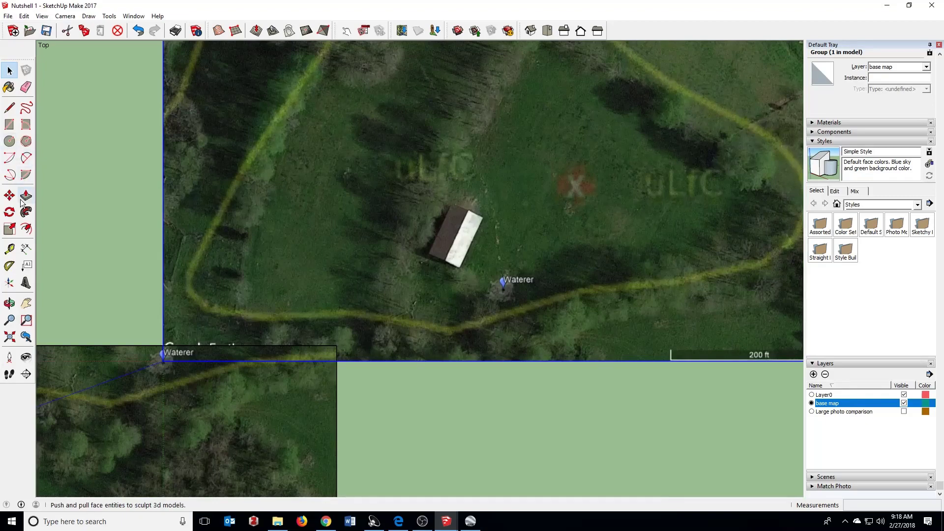
Move the upper map group so its Waterer marker sits on the origin
{"action": "left_click", "coordinate": [9, 196]}
{"action": "scroll", "coordinate": [511, 274], "scroll_direction": "up", "scroll_amount": 1}
{"action": "scroll", "coordinate": [512, 274], "scroll_direction": "up", "scroll_amount": 10}
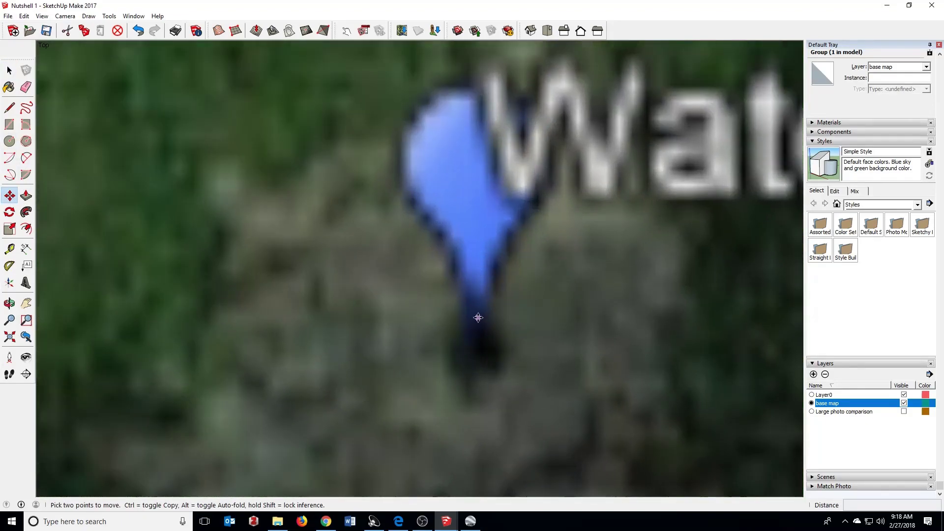
{"action": "left_click", "coordinate": [478, 318]}
{"action": "scroll", "coordinate": [478, 318], "scroll_direction": "down", "scroll_amount": 10}
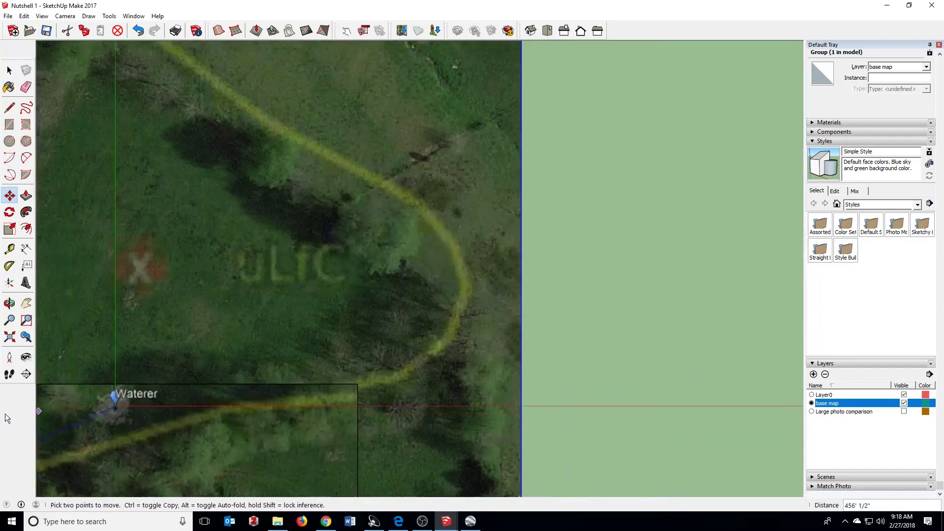
{"action": "left_click", "coordinate": [83, 414]}
{"action": "scroll", "coordinate": [454, 306], "scroll_direction": "down", "scroll_amount": 4}
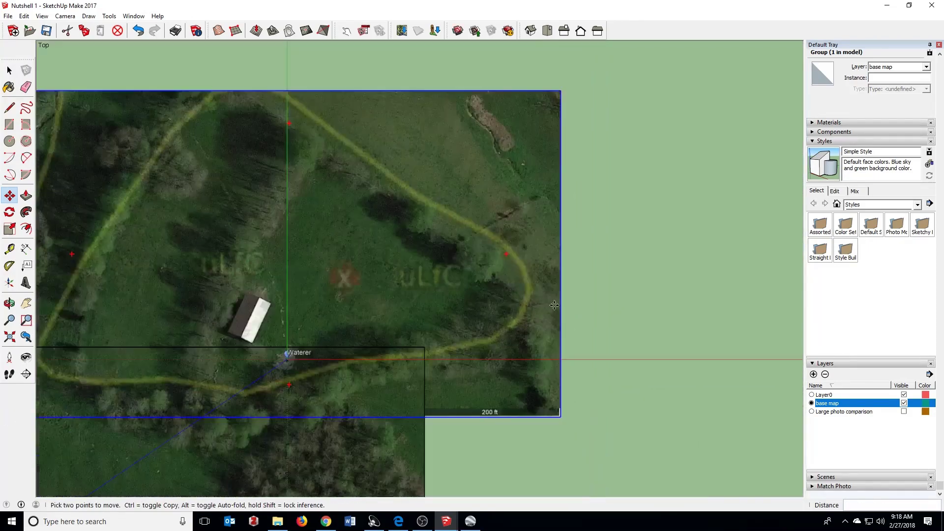
{"action": "scroll", "coordinate": [728, 208], "scroll_direction": "down", "scroll_amount": 2}
{"action": "scroll", "coordinate": [728, 208], "scroll_direction": "down", "scroll_amount": 1}
Explode both the upper and lower map groups into loose geometry
{"action": "left_click", "coordinate": [9, 71]}
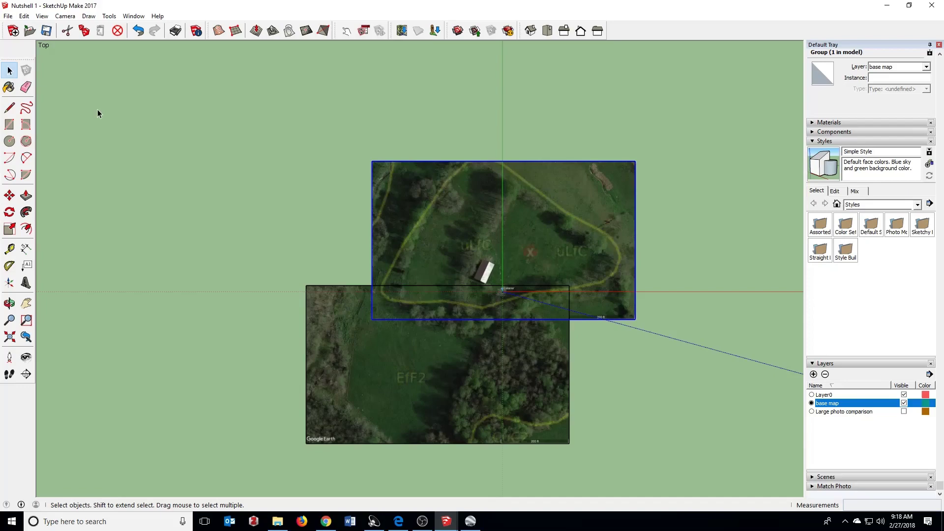
{"action": "scroll", "coordinate": [389, 279], "scroll_direction": "up", "scroll_amount": 1}
{"action": "scroll", "coordinate": [386, 290], "scroll_direction": "up", "scroll_amount": 3}
{"action": "scroll", "coordinate": [157, 185], "scroll_direction": "down", "scroll_amount": 5}
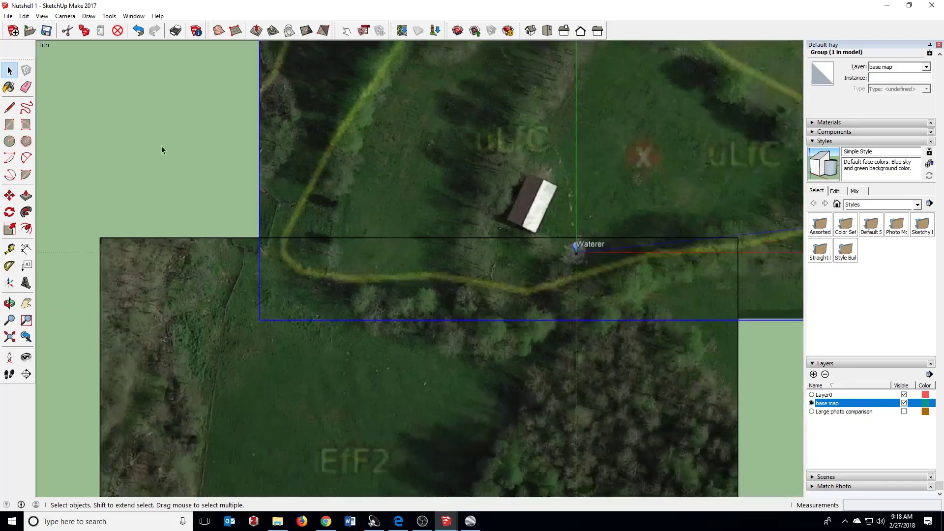
{"action": "key", "text": "ctrl+t"}
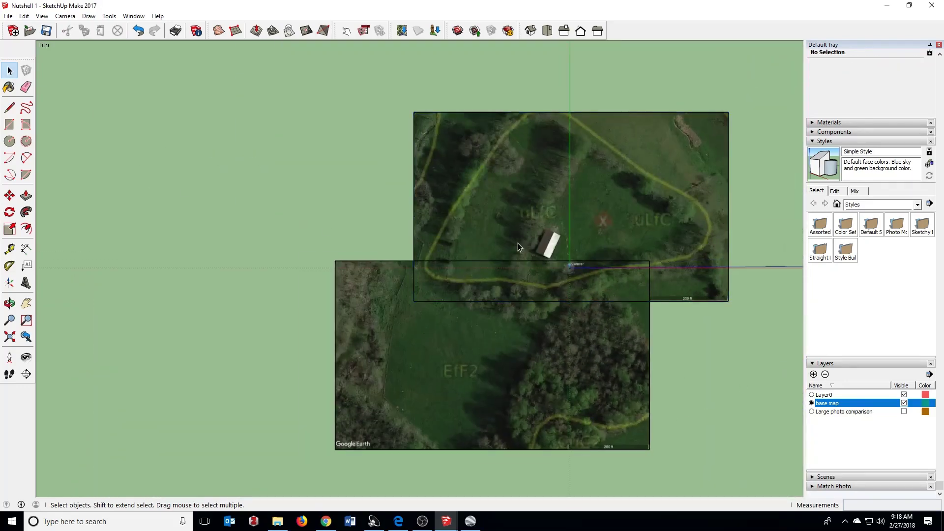
{"action": "scroll", "coordinate": [291, 214], "scroll_direction": "down", "scroll_amount": 1}
{"action": "scroll", "coordinate": [475, 245], "scroll_direction": "up", "scroll_amount": 3}
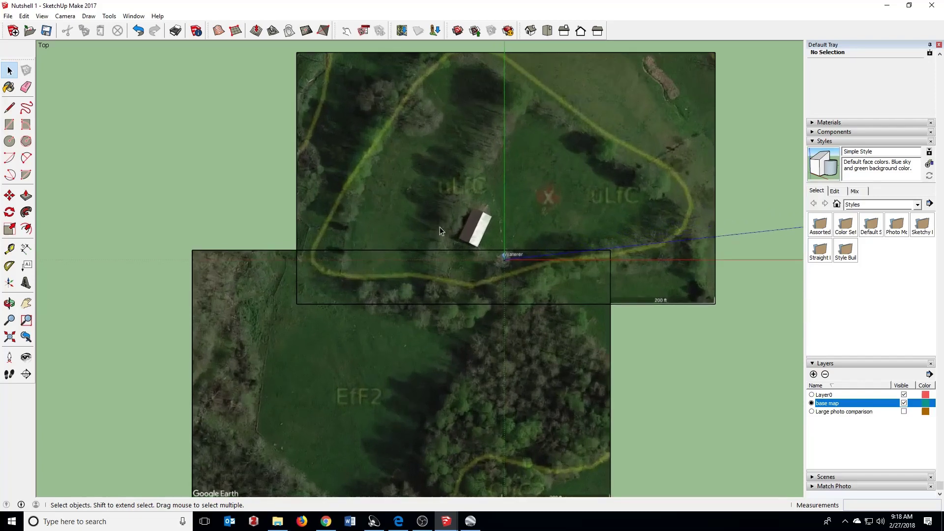
{"action": "left_click", "coordinate": [429, 211]}
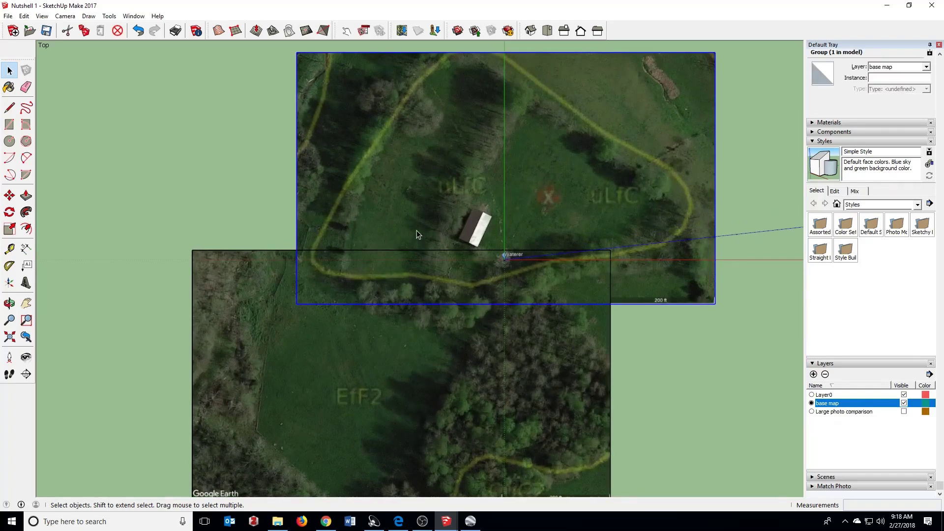
{"action": "right_click", "coordinate": [416, 234]}
{"action": "left_click", "coordinate": [456, 287]}
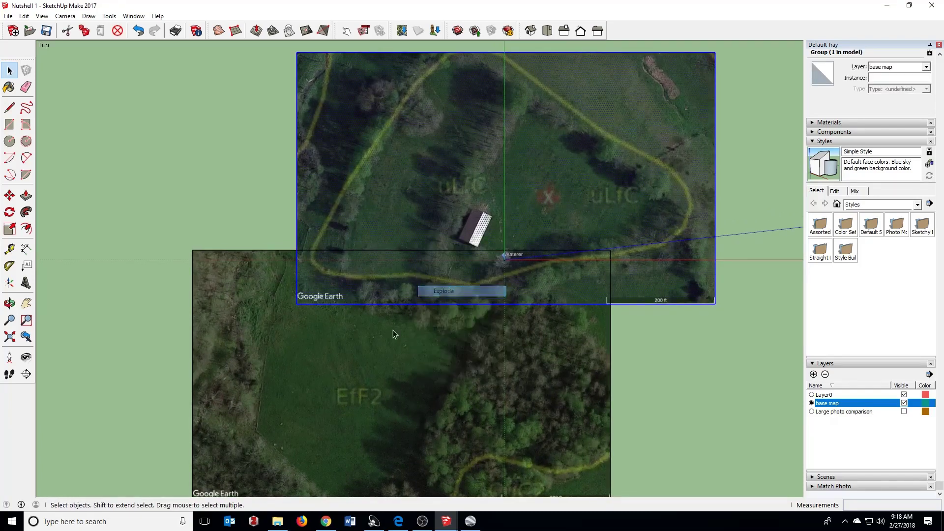
{"action": "right_click", "coordinate": [363, 350]}
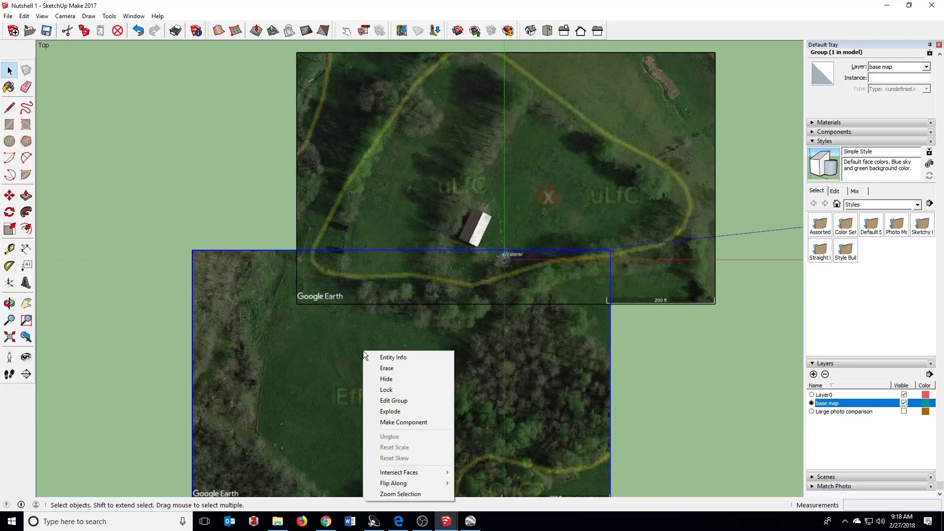
{"action": "left_click", "coordinate": [408, 411]}
Select and delete the seam edge along the upper image's lower border
{"action": "left_click", "coordinate": [394, 295]}
{"action": "scroll", "coordinate": [393, 294], "scroll_direction": "up", "scroll_amount": 3}
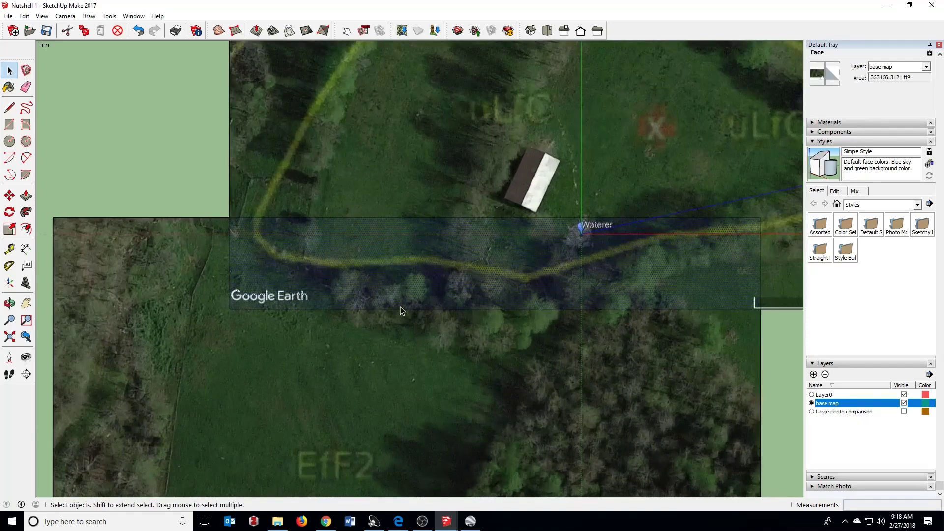
{"action": "scroll", "coordinate": [400, 308], "scroll_direction": "up", "scroll_amount": 2}
{"action": "left_click", "coordinate": [406, 313]}
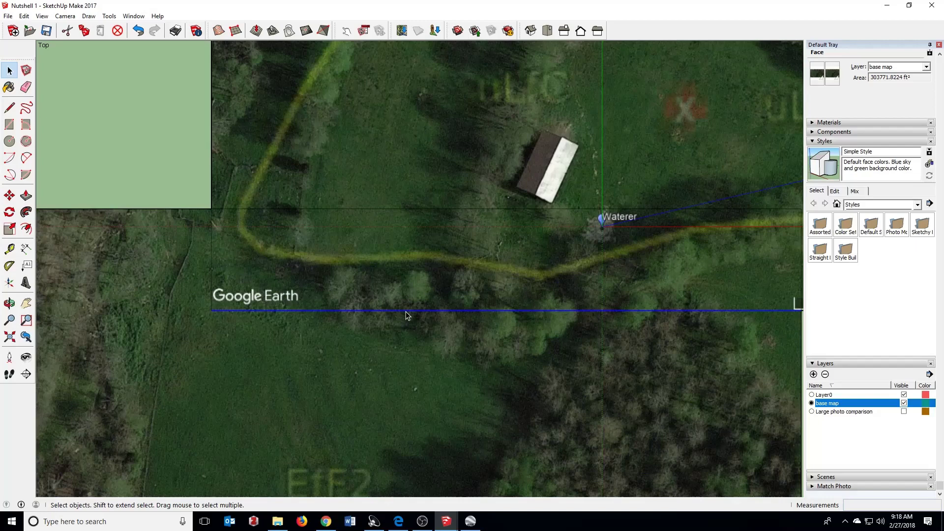
{"action": "left_click", "coordinate": [406, 312]}
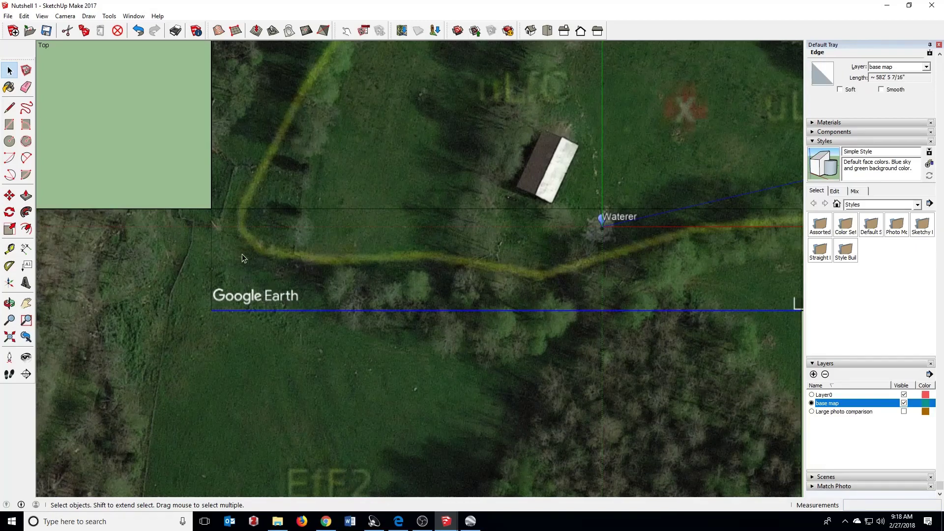
{"action": "scroll", "coordinate": [243, 324], "scroll_direction": "down", "scroll_amount": 3}
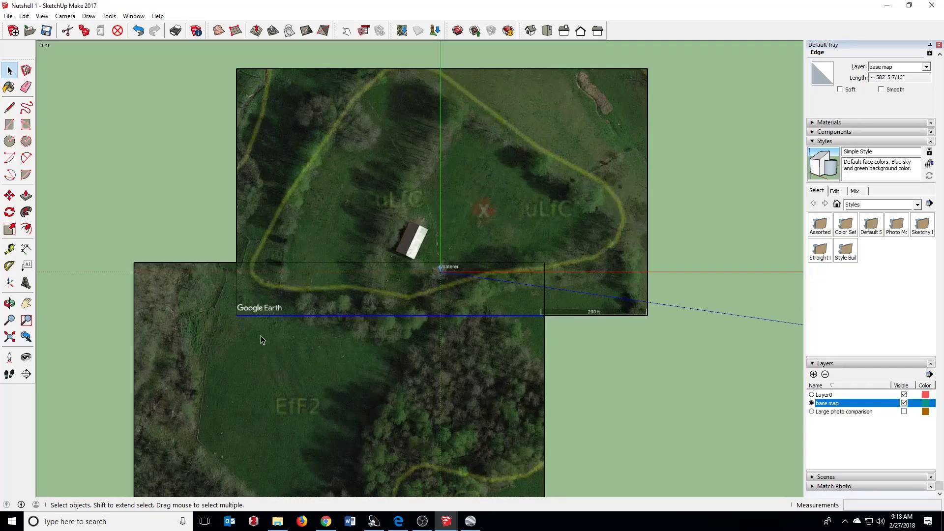
{"action": "scroll", "coordinate": [328, 255], "scroll_direction": "up", "scroll_amount": 2}
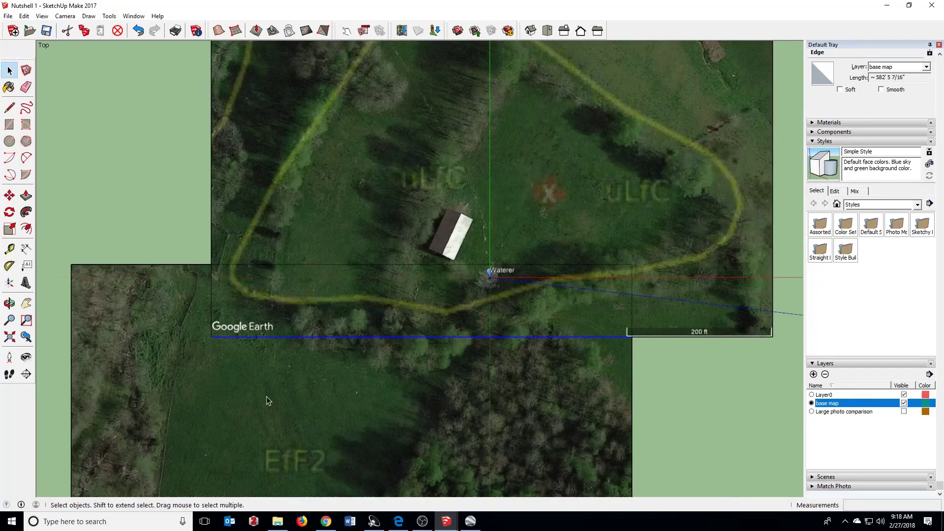
{"action": "key", "text": "Delete"}
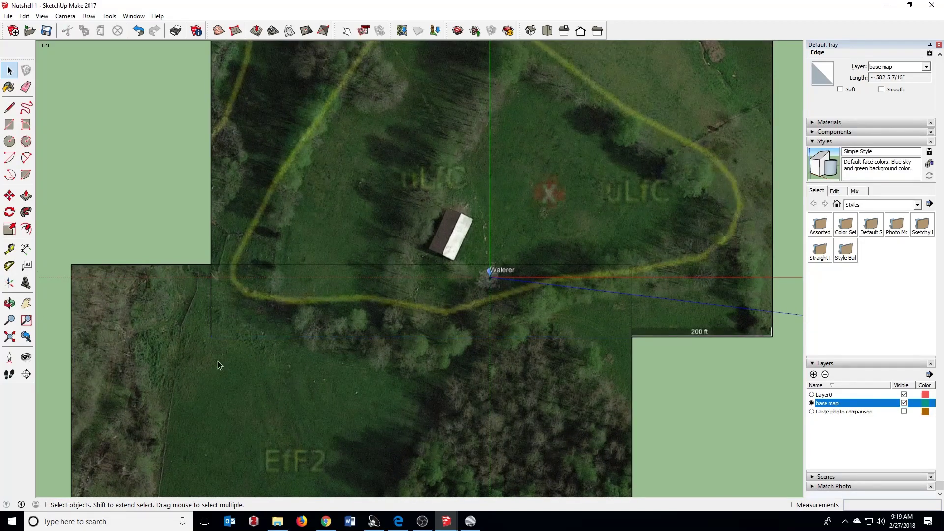
Delete the short vertical seam edge and pick out the horizontal seam between the images
{"action": "left_click", "coordinate": [212, 306]}
{"action": "key", "text": "Delete"}
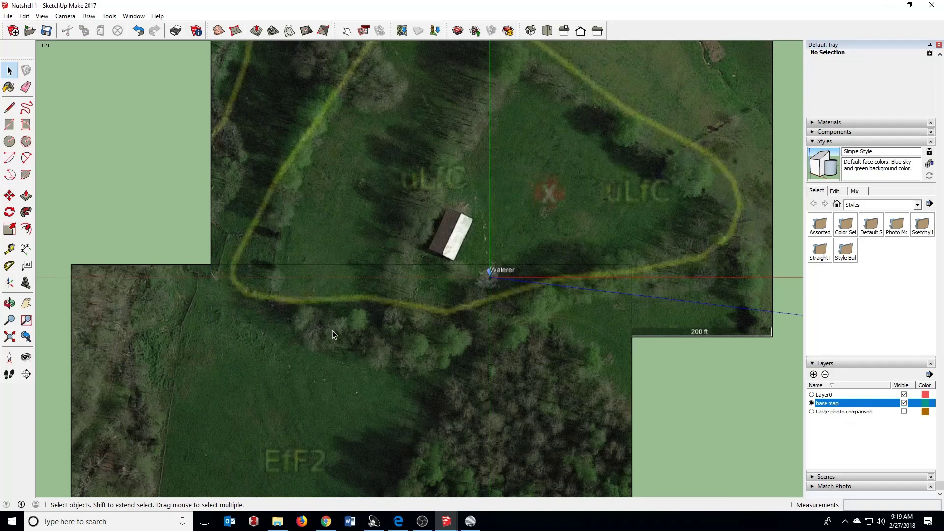
{"action": "left_click", "coordinate": [404, 263]}
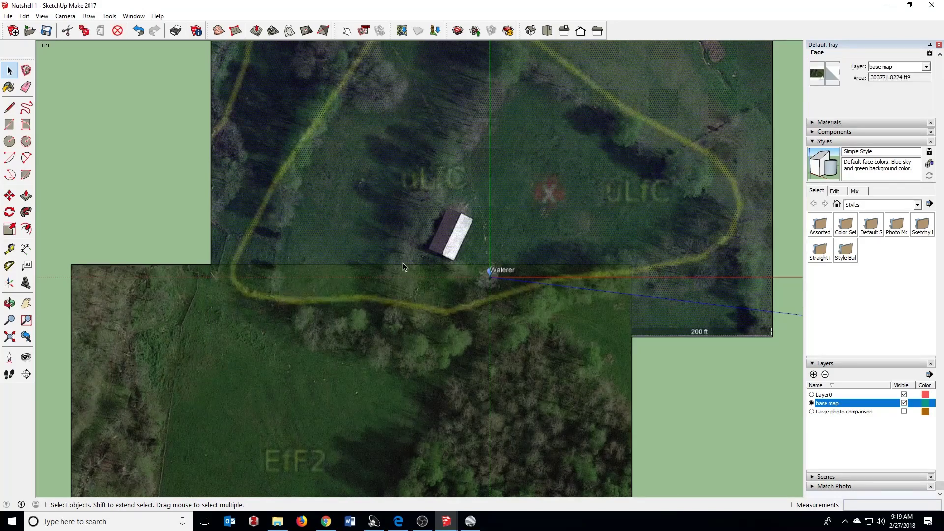
{"action": "left_click", "coordinate": [405, 265]}
{"action": "double_click", "coordinate": [405, 265]}
{"action": "scroll", "coordinate": [405, 305], "scroll_direction": "up", "scroll_amount": 3}
{"action": "left_click", "coordinate": [56, 193]}
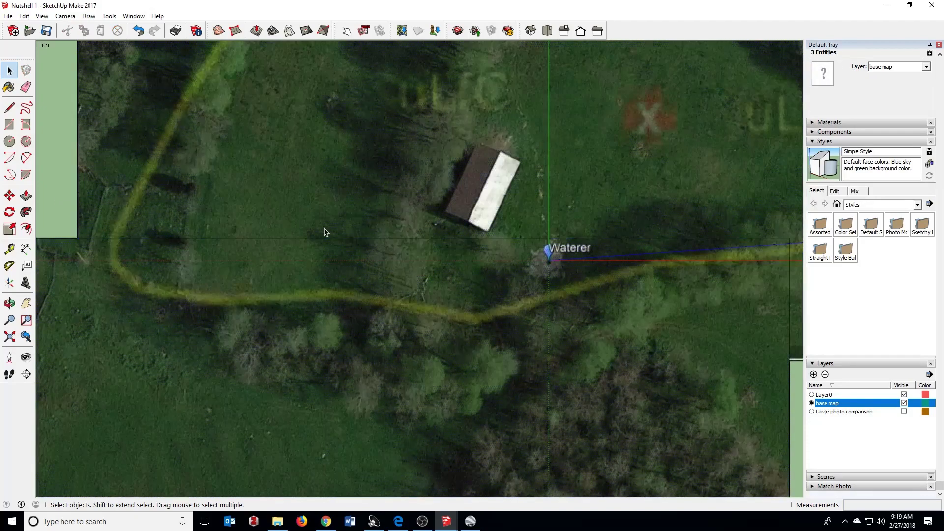
{"action": "left_click", "coordinate": [317, 238]}
{"action": "scroll", "coordinate": [452, 329], "scroll_direction": "down", "scroll_amount": 8}
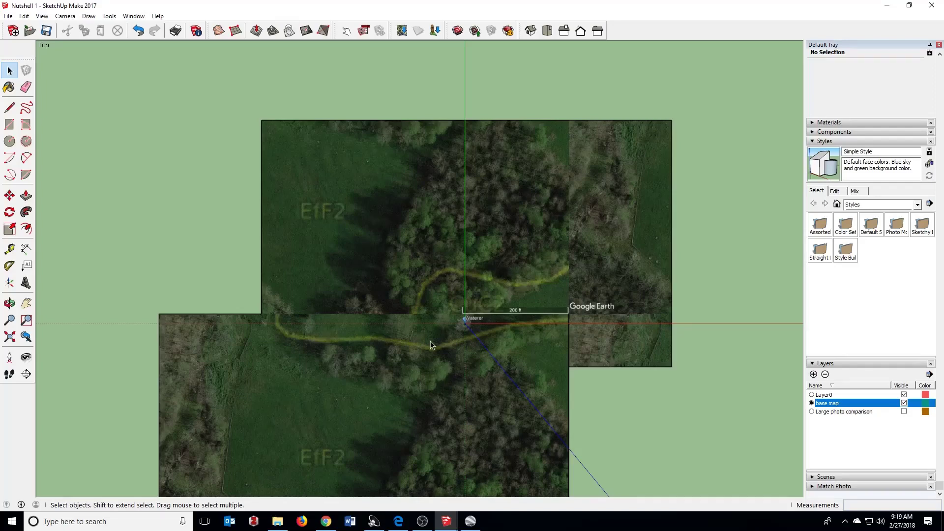
{"action": "key", "text": "ctrl+z"}
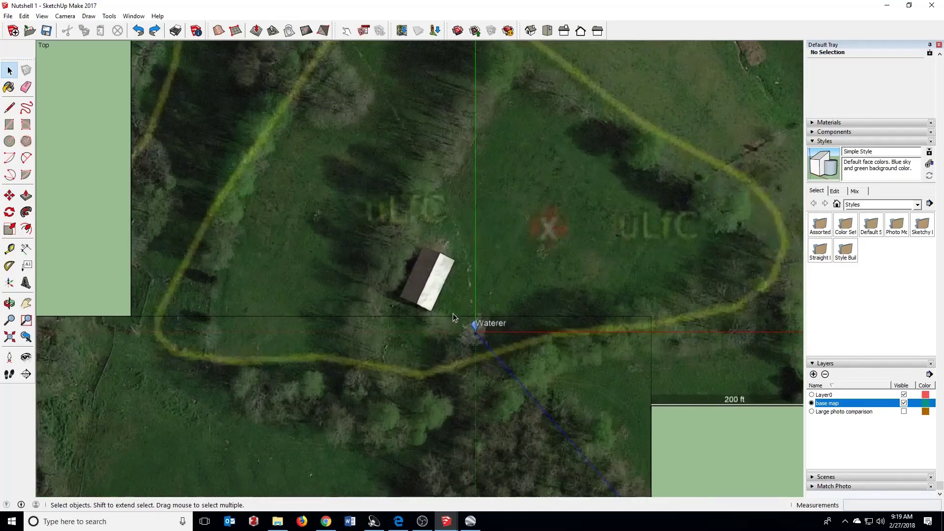
Hide the remaining horizontal and vertical seam edges between the two images
{"action": "left_click", "coordinate": [447, 314]}
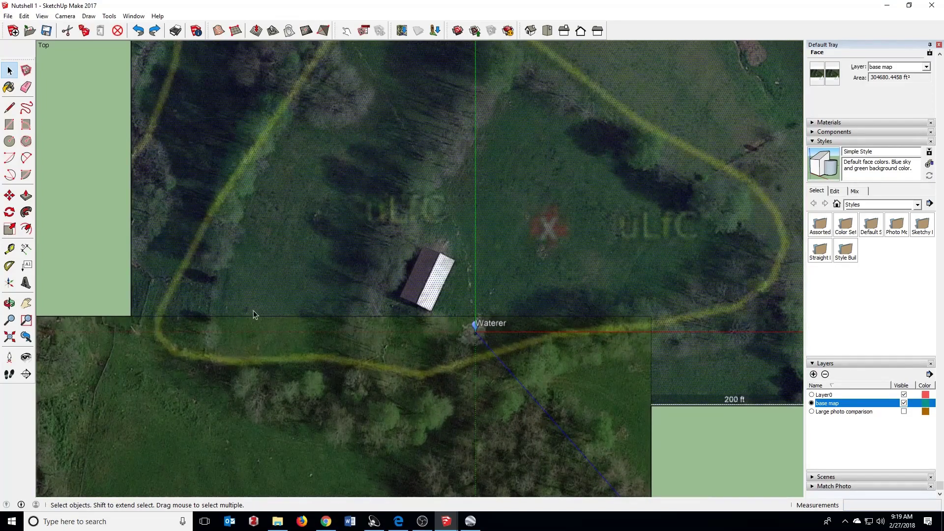
{"action": "left_click", "coordinate": [90, 293]}
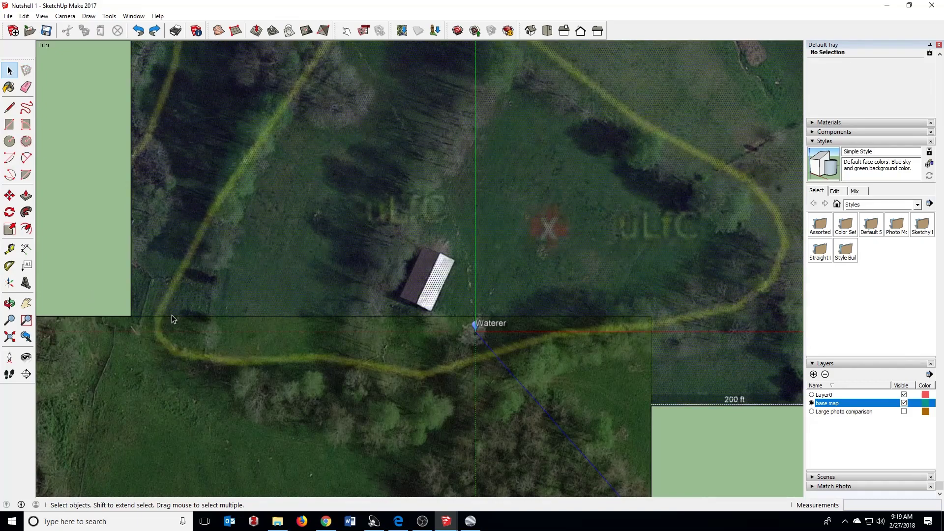
{"action": "left_click", "coordinate": [199, 325]}
{"action": "scroll", "coordinate": [201, 318], "scroll_direction": "up", "scroll_amount": 3}
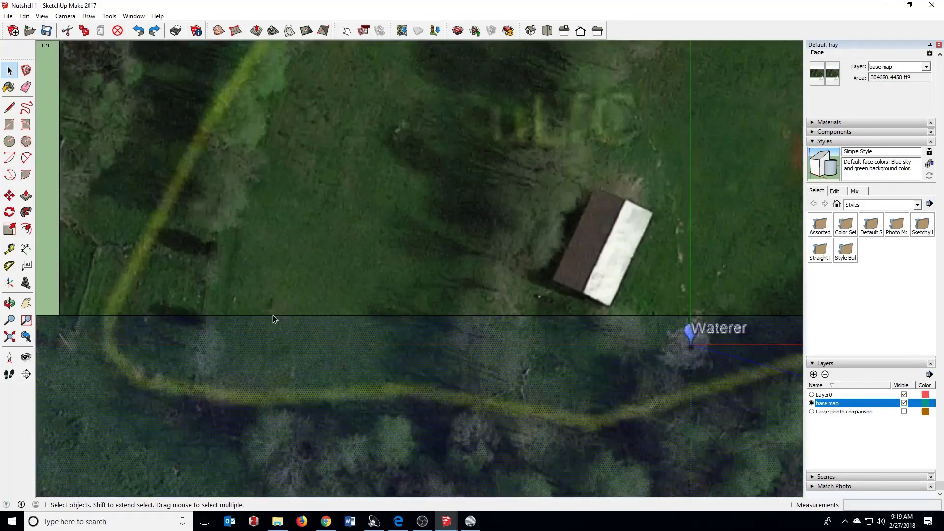
{"action": "right_click", "coordinate": [276, 315]}
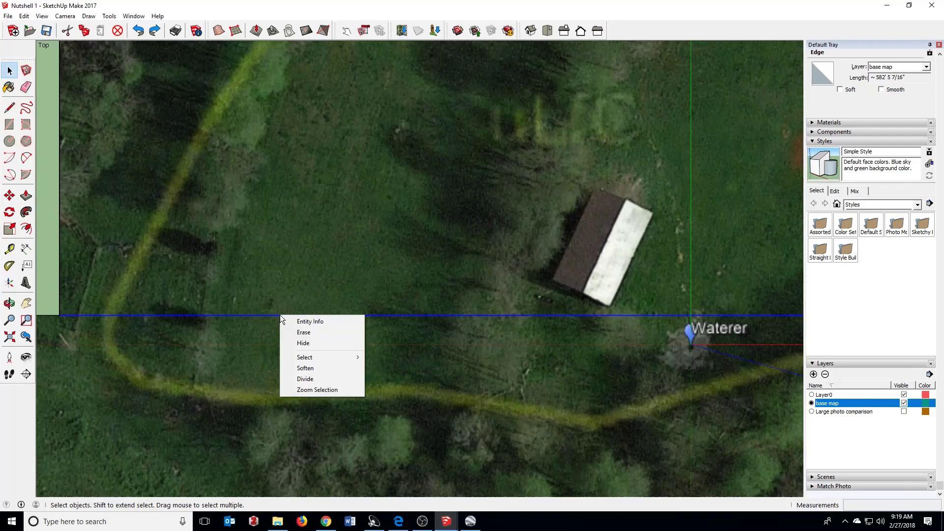
{"action": "left_click", "coordinate": [309, 343]}
{"action": "scroll", "coordinate": [216, 283], "scroll_direction": "down", "scroll_amount": 2}
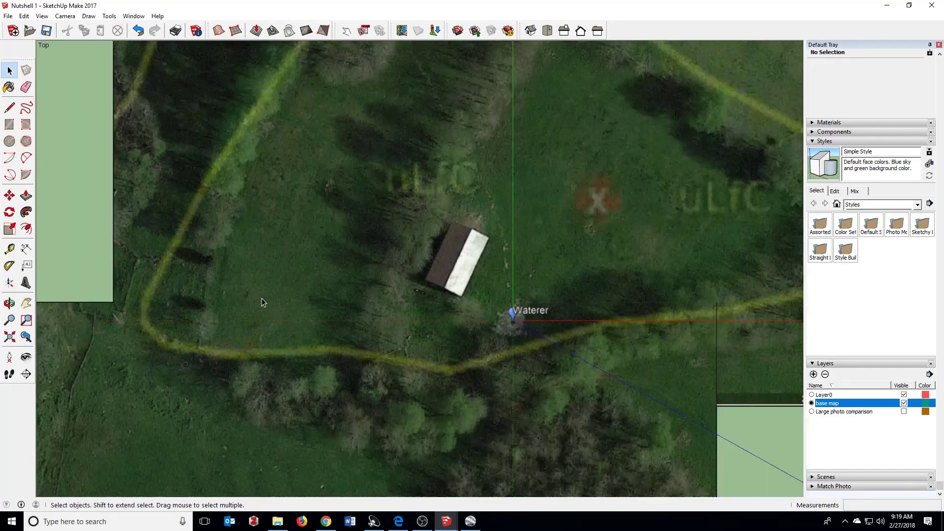
{"action": "right_click", "coordinate": [716, 350]}
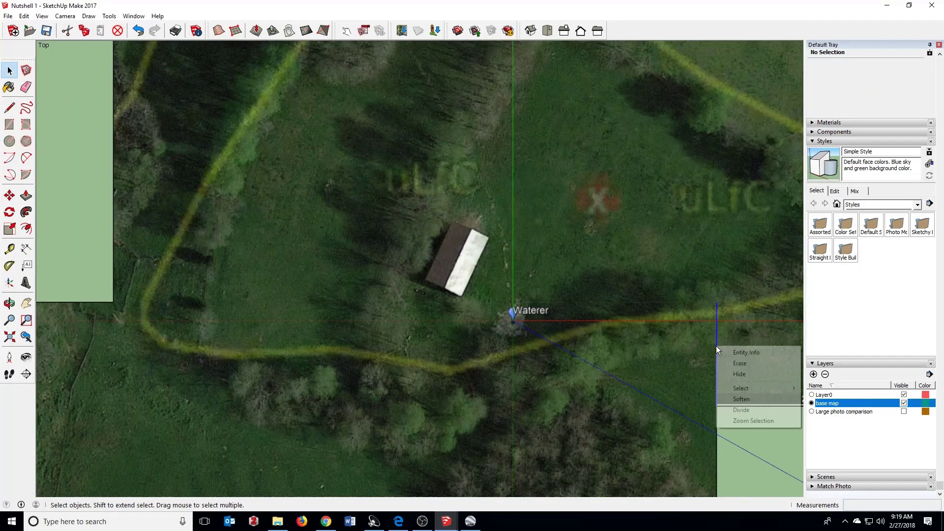
{"action": "left_click", "coordinate": [742, 374]}
{"action": "scroll", "coordinate": [468, 354], "scroll_direction": "down", "scroll_amount": 2}
{"action": "scroll", "coordinate": [437, 295], "scroll_direction": "up", "scroll_amount": 5}
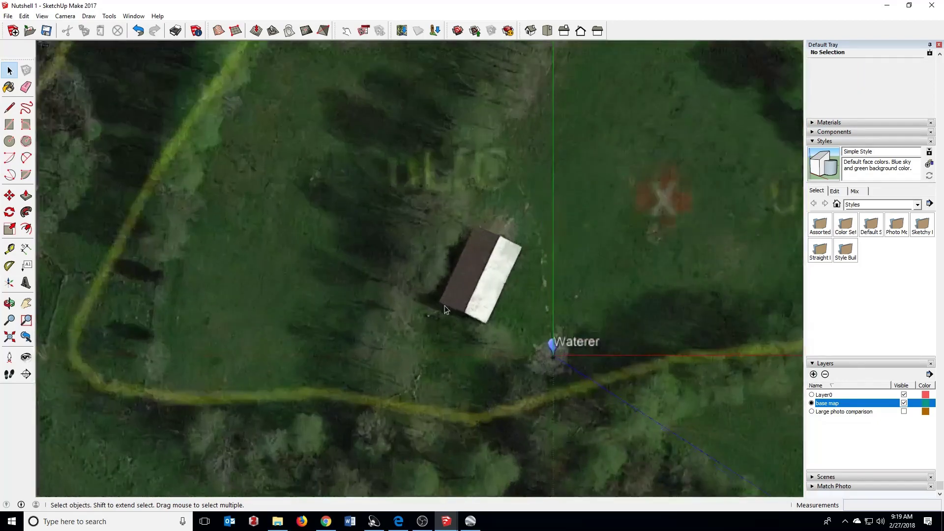
{"action": "scroll", "coordinate": [402, 349], "scroll_direction": "down", "scroll_amount": 8}
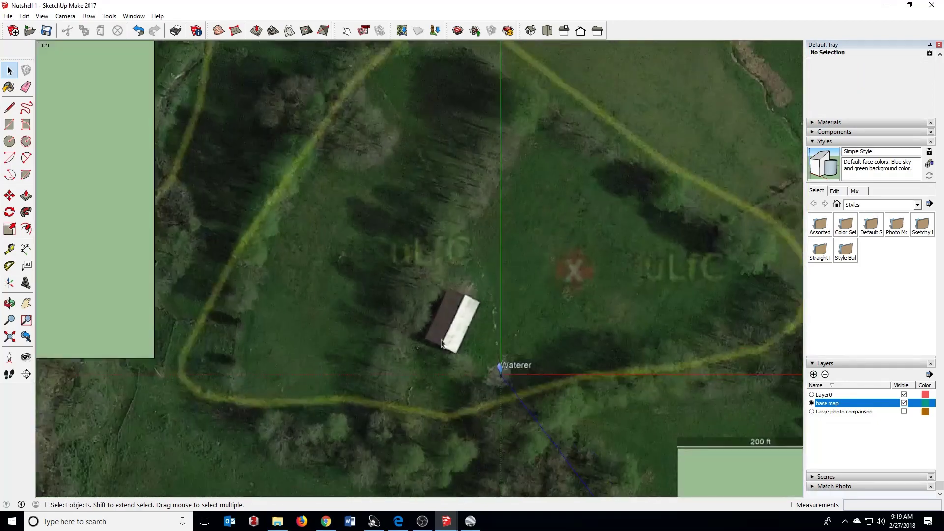
Window-select both aerial images with their edges, group them as one base map, and deselect
{"action": "scroll", "coordinate": [304, 231], "scroll_direction": "down", "scroll_amount": 2}
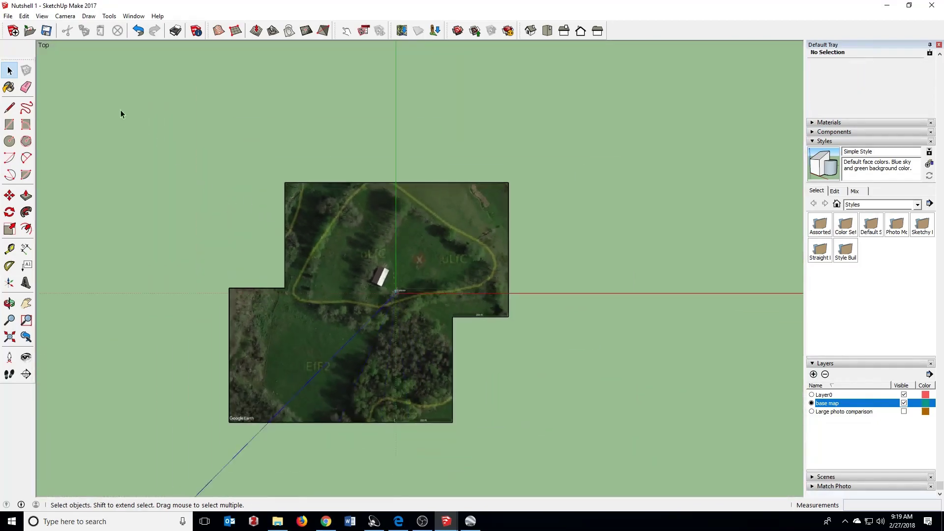
{"action": "left_click_drag", "start_coordinate": [120, 110], "coordinate": [581, 499]}
{"action": "right_click", "coordinate": [356, 322]}
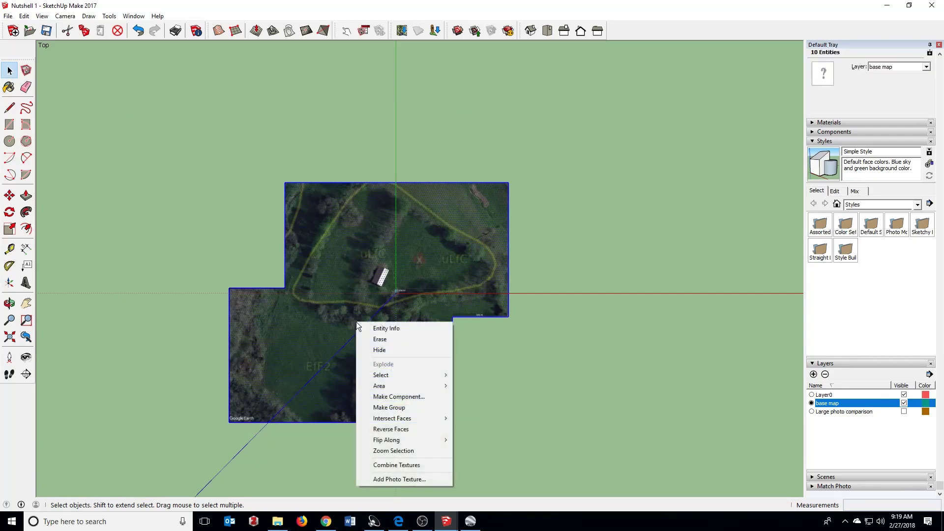
{"action": "left_click", "coordinate": [382, 407]}
{"action": "scroll", "coordinate": [389, 319], "scroll_direction": "up", "scroll_amount": 3}
{"action": "left_click", "coordinate": [645, 259]}
{"action": "scroll", "coordinate": [440, 238], "scroll_direction": "down", "scroll_amount": 2}
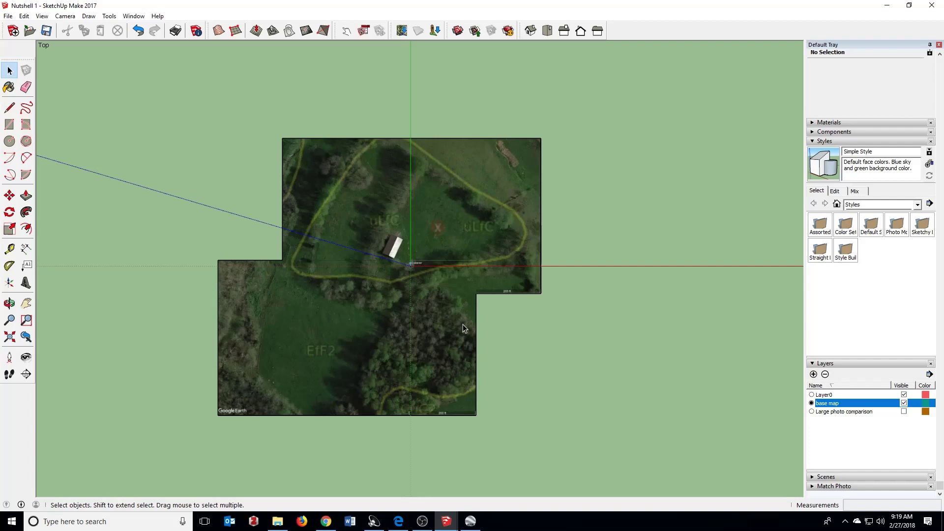
{"action": "scroll", "coordinate": [462, 327], "scroll_direction": "up", "scroll_amount": 2}
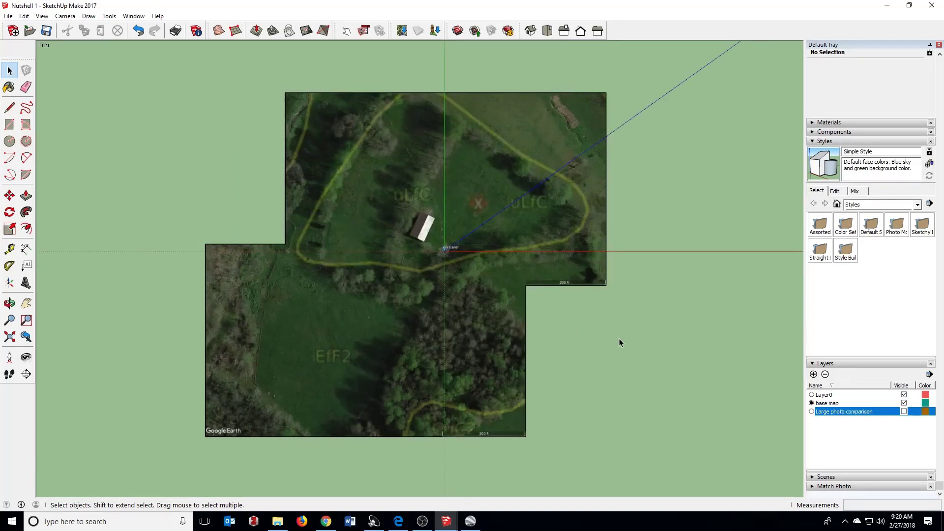
Make the Large photo comparison layer visible and zoom to compare it with the base map
{"action": "left_click", "coordinate": [904, 411]}
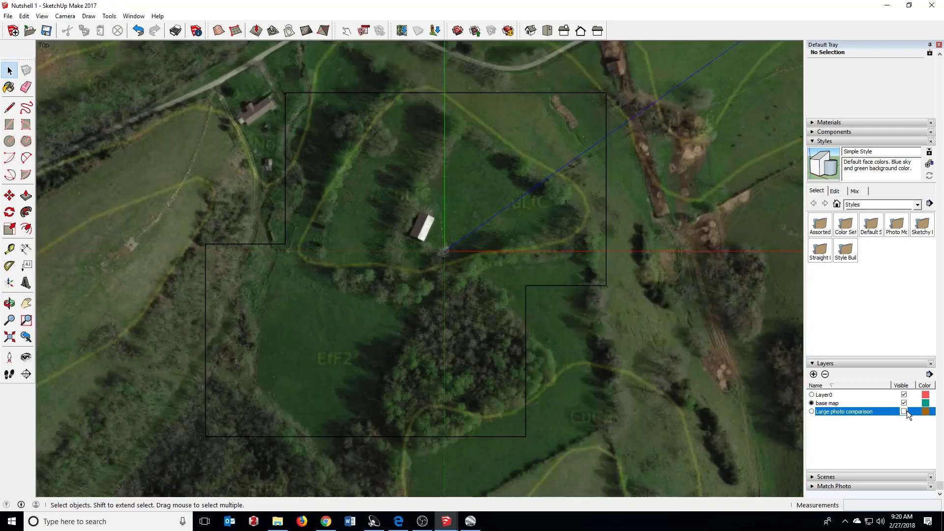
{"action": "scroll", "coordinate": [388, 246], "scroll_direction": "down", "scroll_amount": 3}
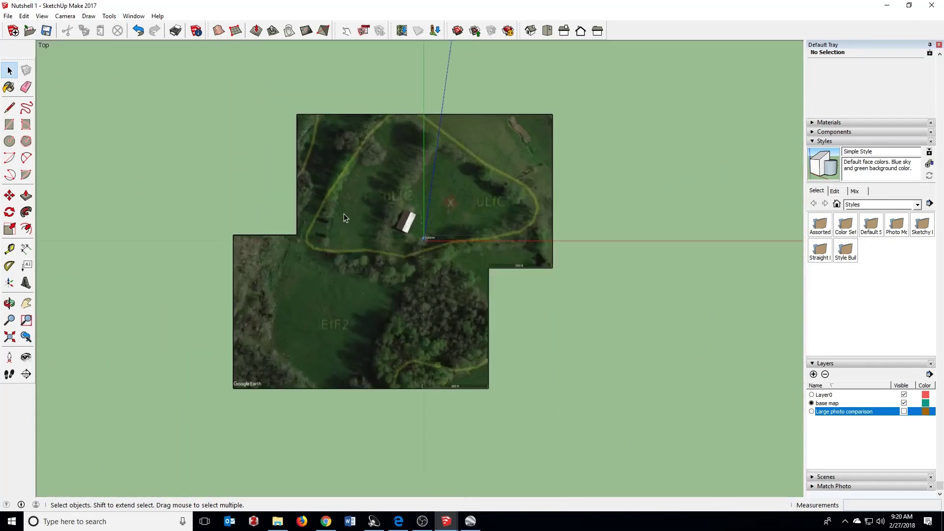
{"action": "left_click", "coordinate": [904, 411]}
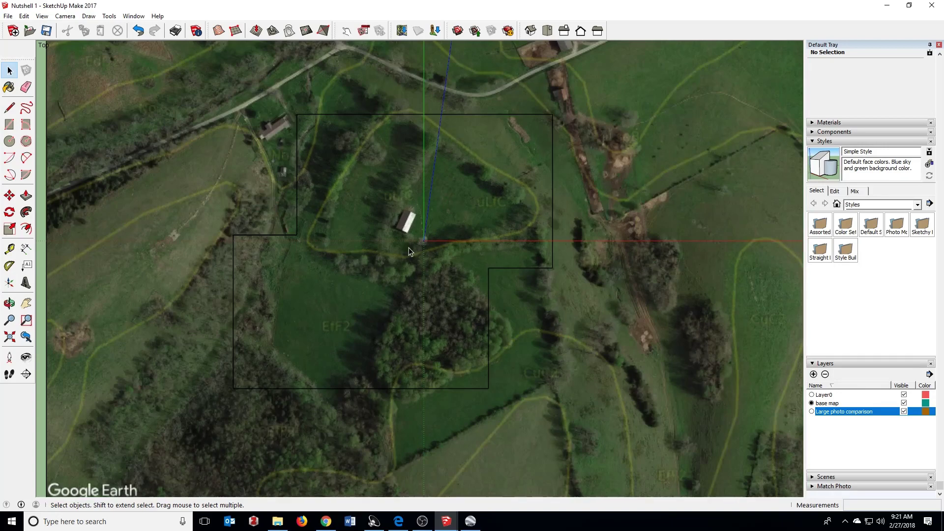
{"action": "scroll", "coordinate": [408, 247], "scroll_direction": "up", "scroll_amount": 2}
{"action": "scroll", "coordinate": [408, 336], "scroll_direction": "down", "scroll_amount": 3}
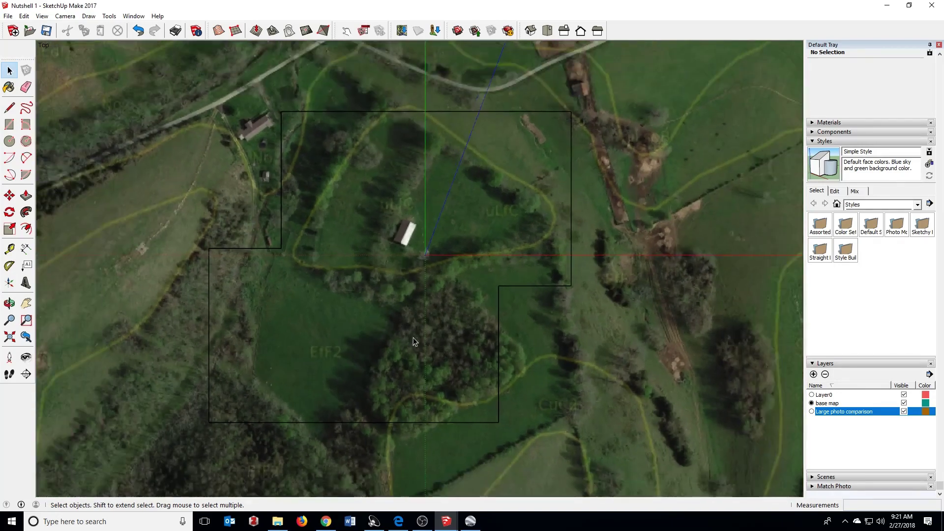
{"action": "scroll", "coordinate": [393, 261], "scroll_direction": "up", "scroll_amount": 2}
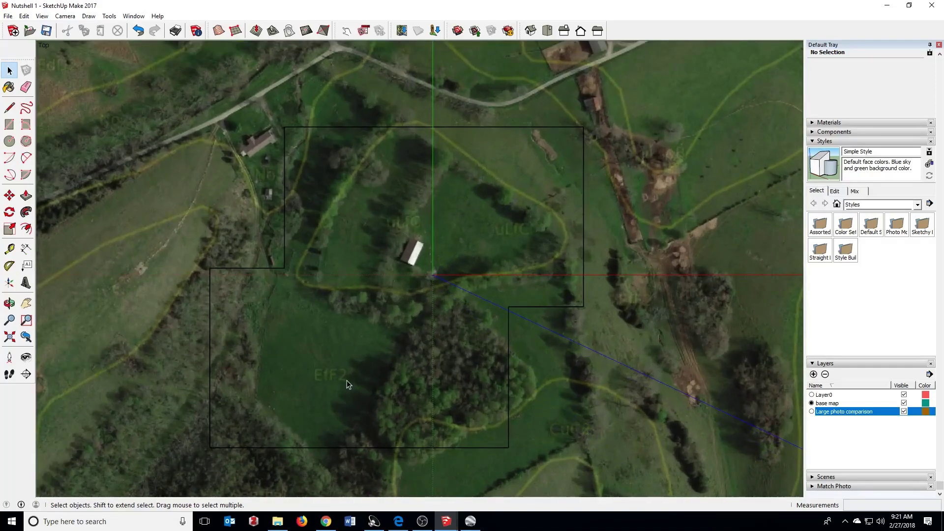